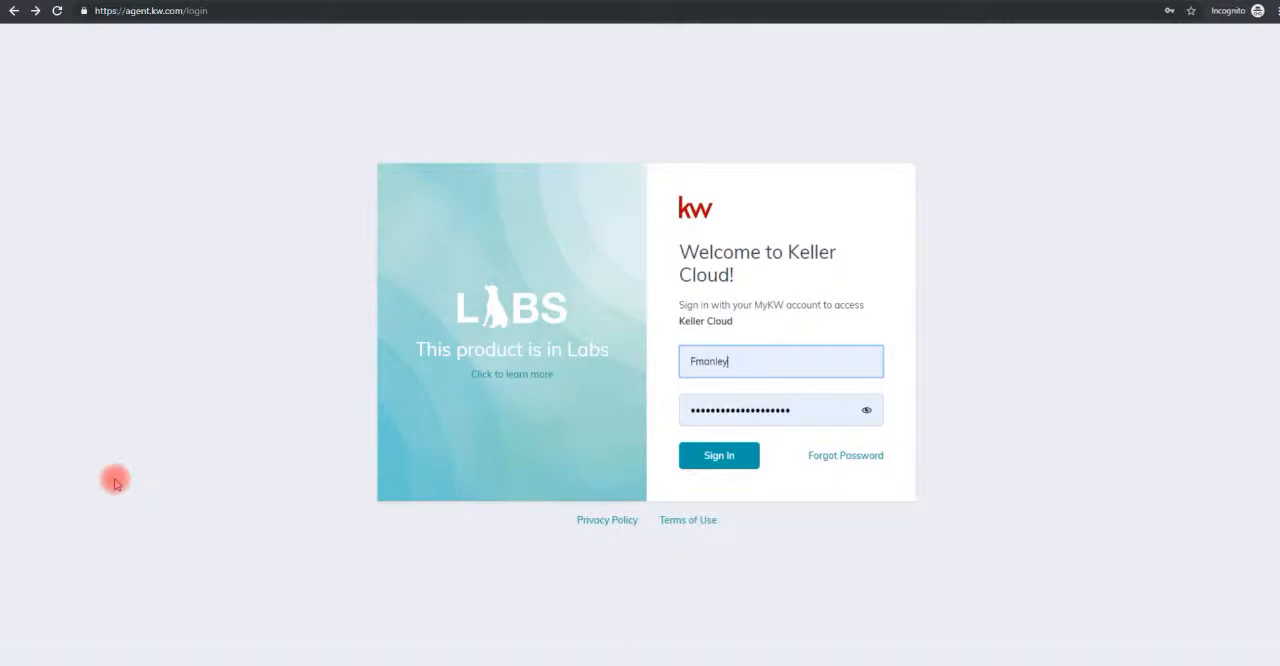
# Sign in with the prefilled account credentials and open SketchHouse.
pyautogui.click(706, 468)
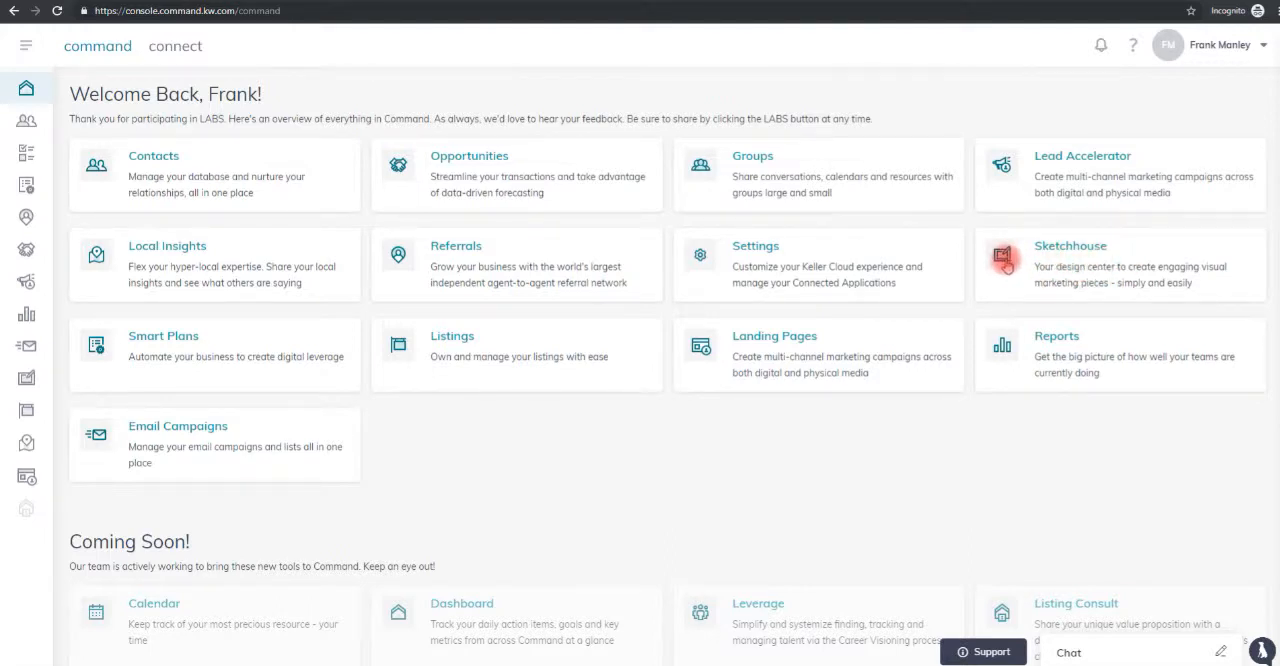
pyautogui.click(26, 378)
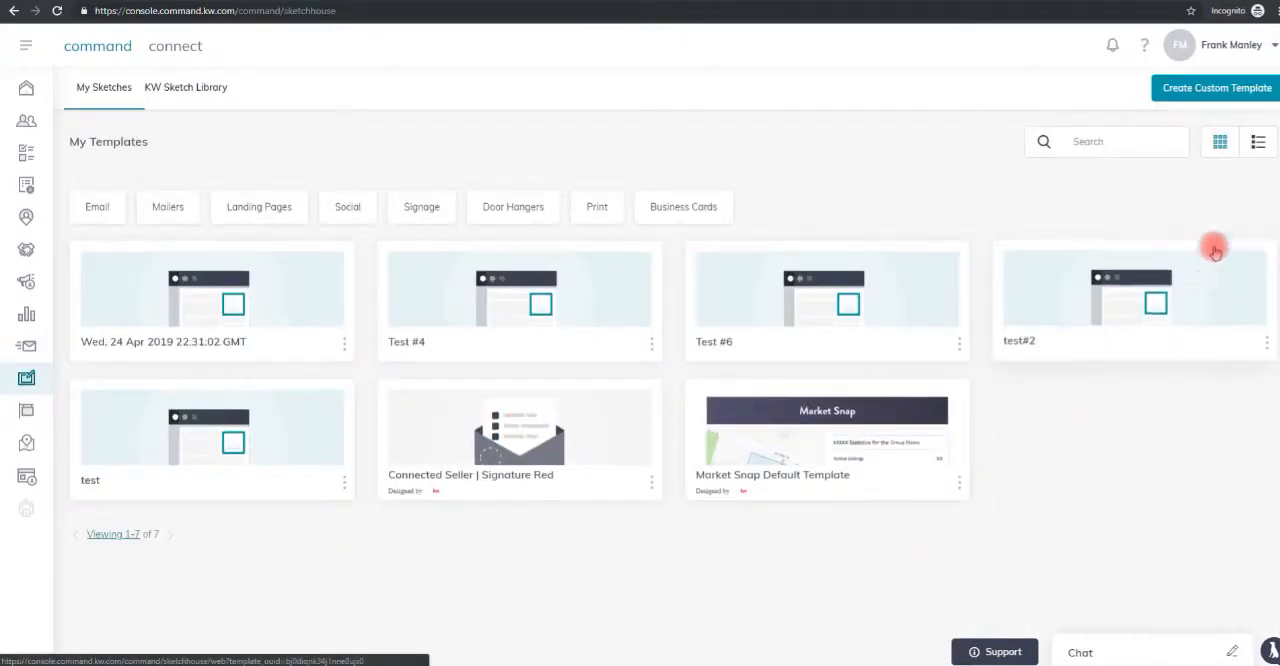
# Create a custom template named TEST 10 with the template type Web, and dismiss the editor's information banner.
pyautogui.click(1218, 90)
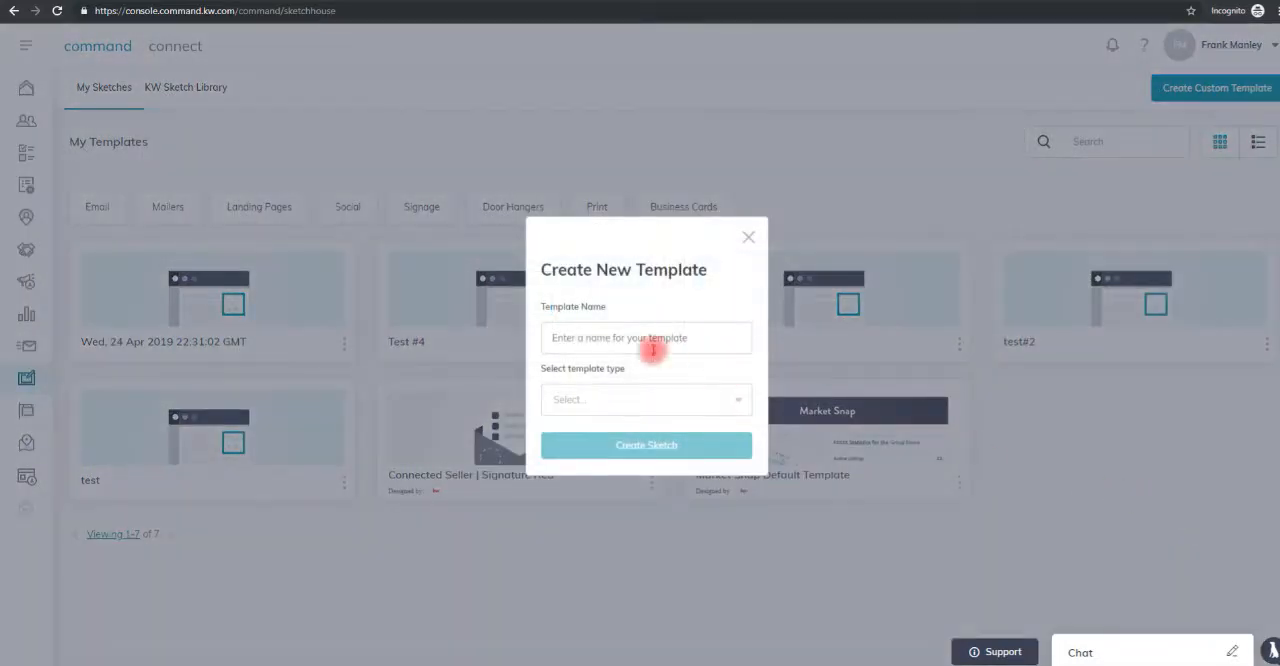
pyautogui.click(577, 340)
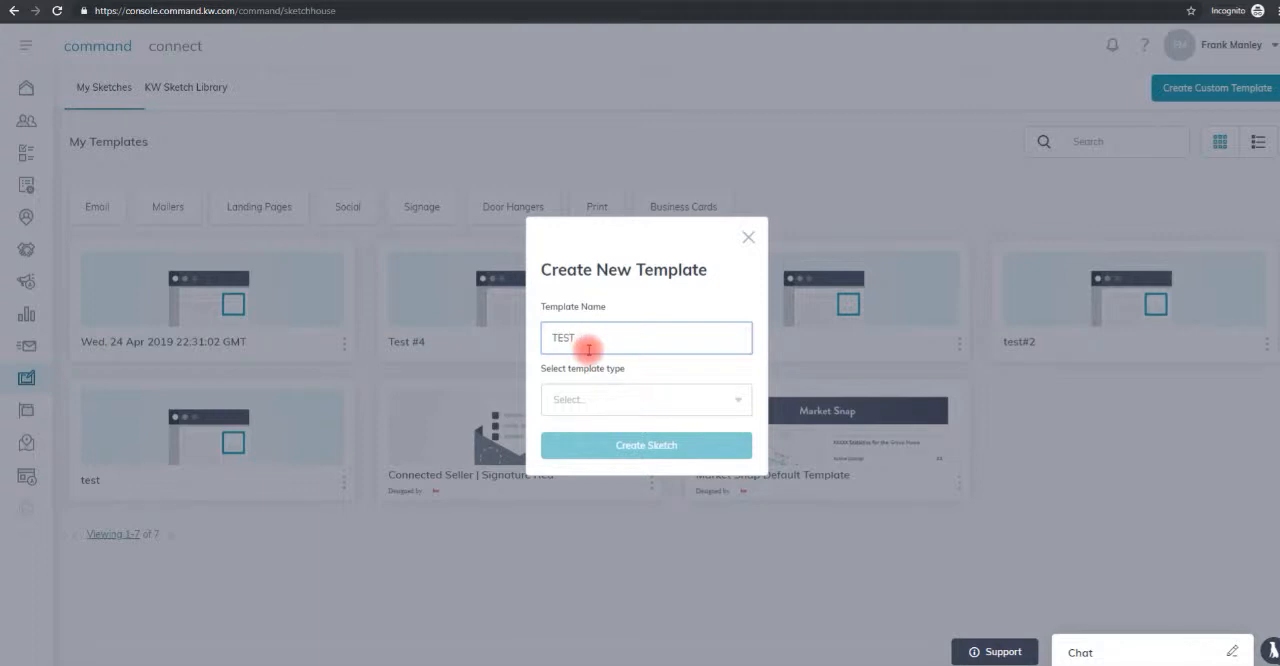
pyautogui.click(745, 405)
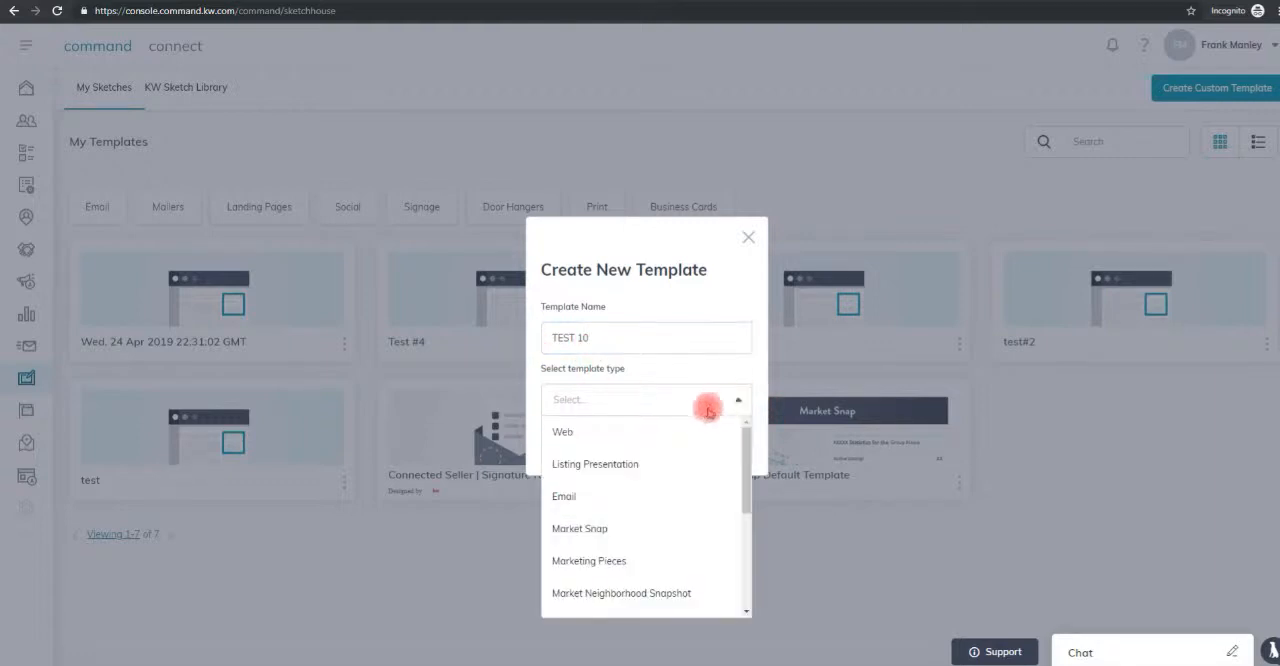
pyautogui.click(565, 436)
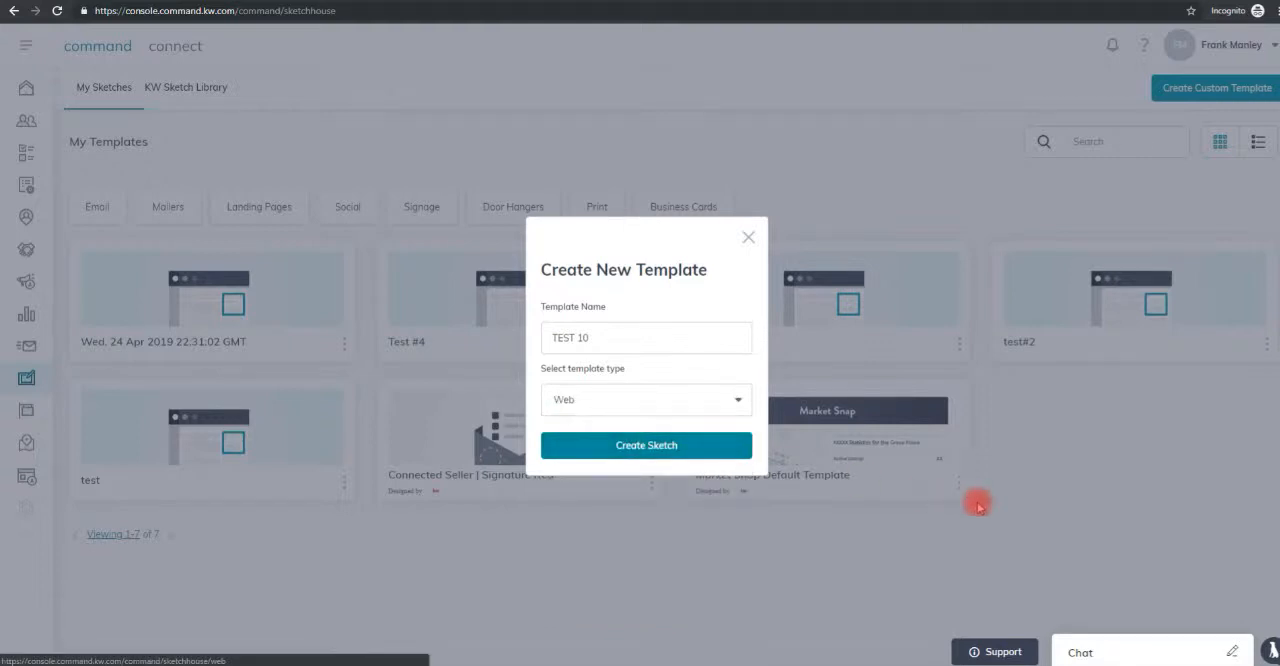
pyautogui.click(647, 447)
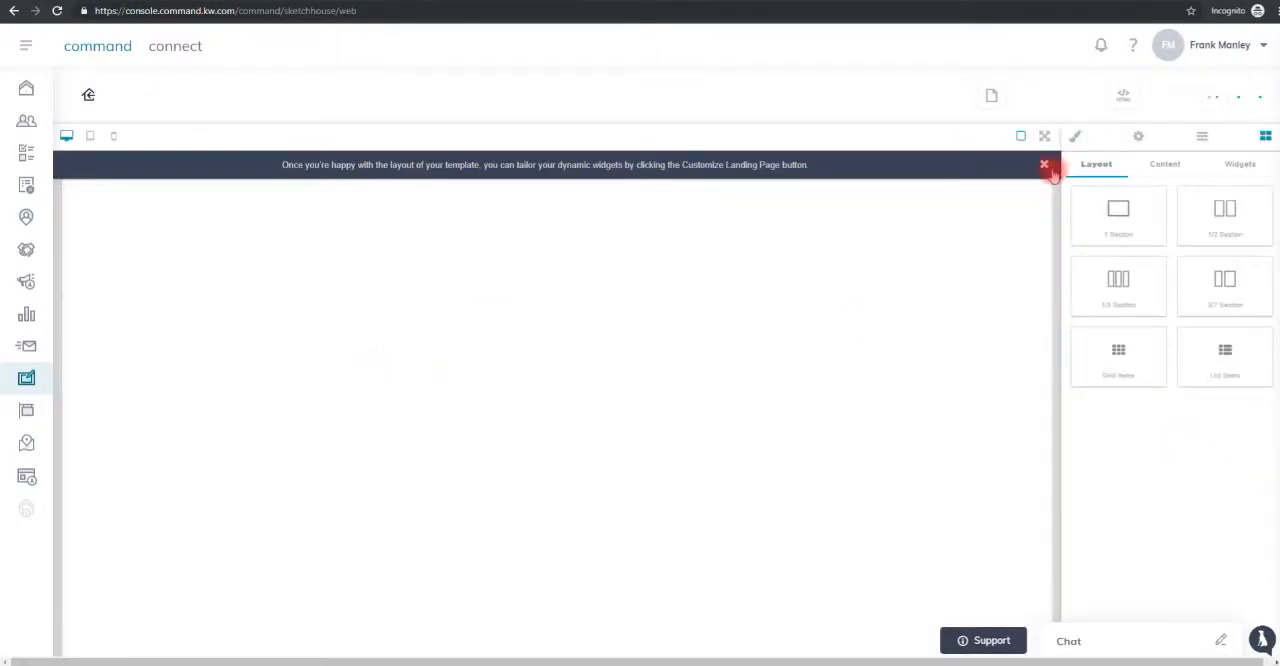
pyautogui.click(1044, 166)
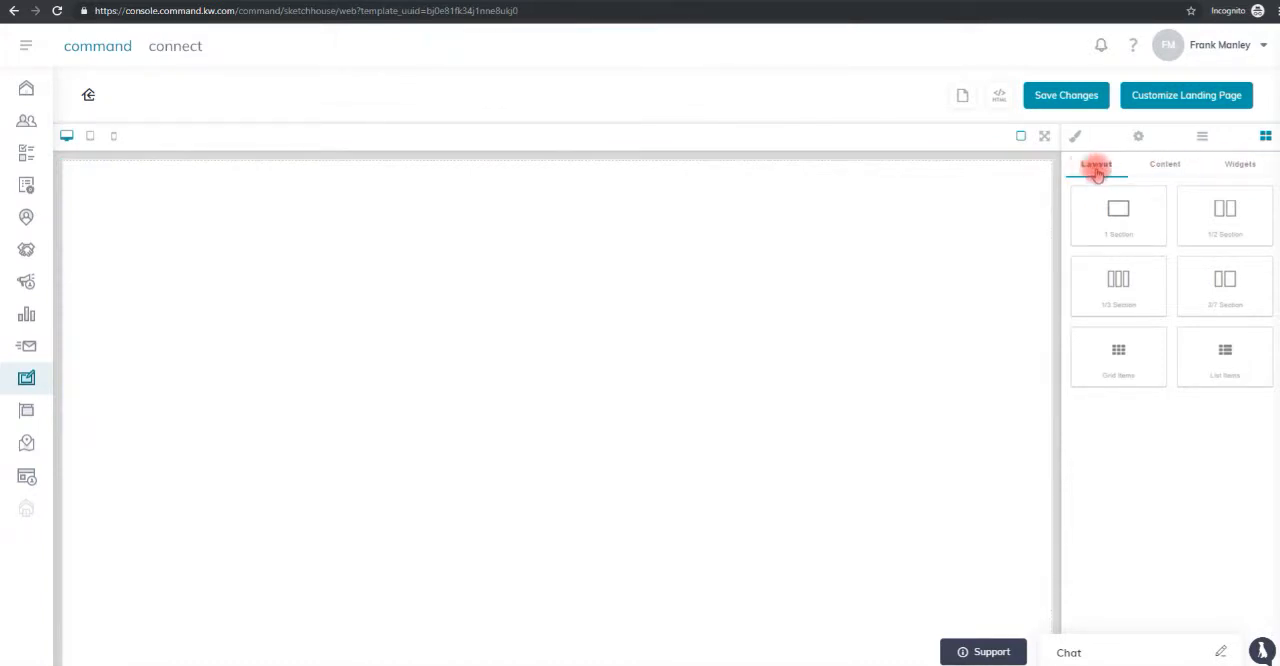
# Add a Branded Header widget to the blank page and place a Listing widget below it.
pyautogui.click(1243, 167)
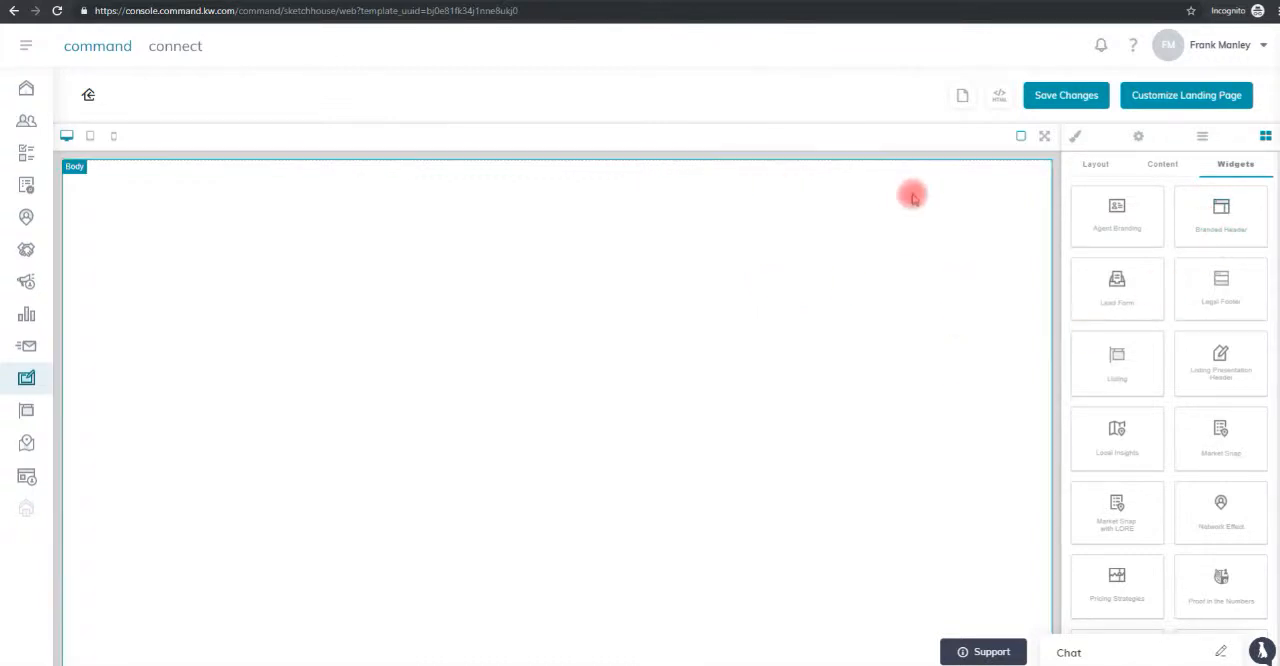
pyautogui.moveTo(1233, 218); pyautogui.dragTo(580, 212)
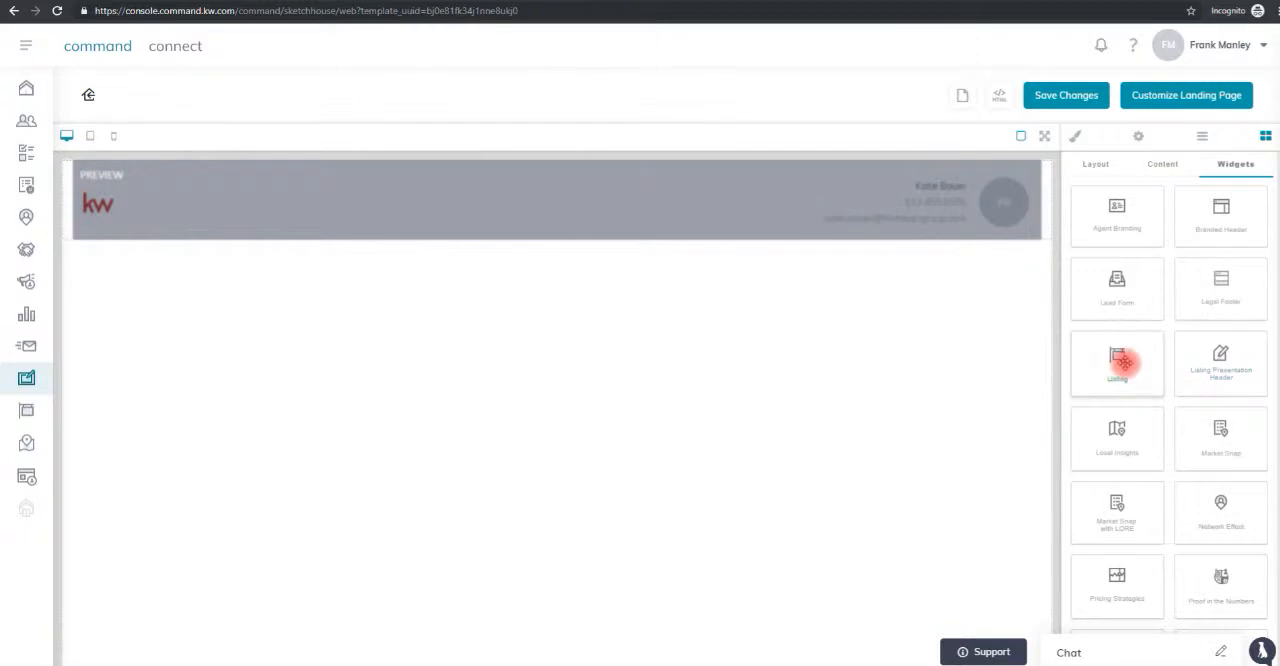
pyautogui.moveTo(1118, 362); pyautogui.dragTo(740, 450)
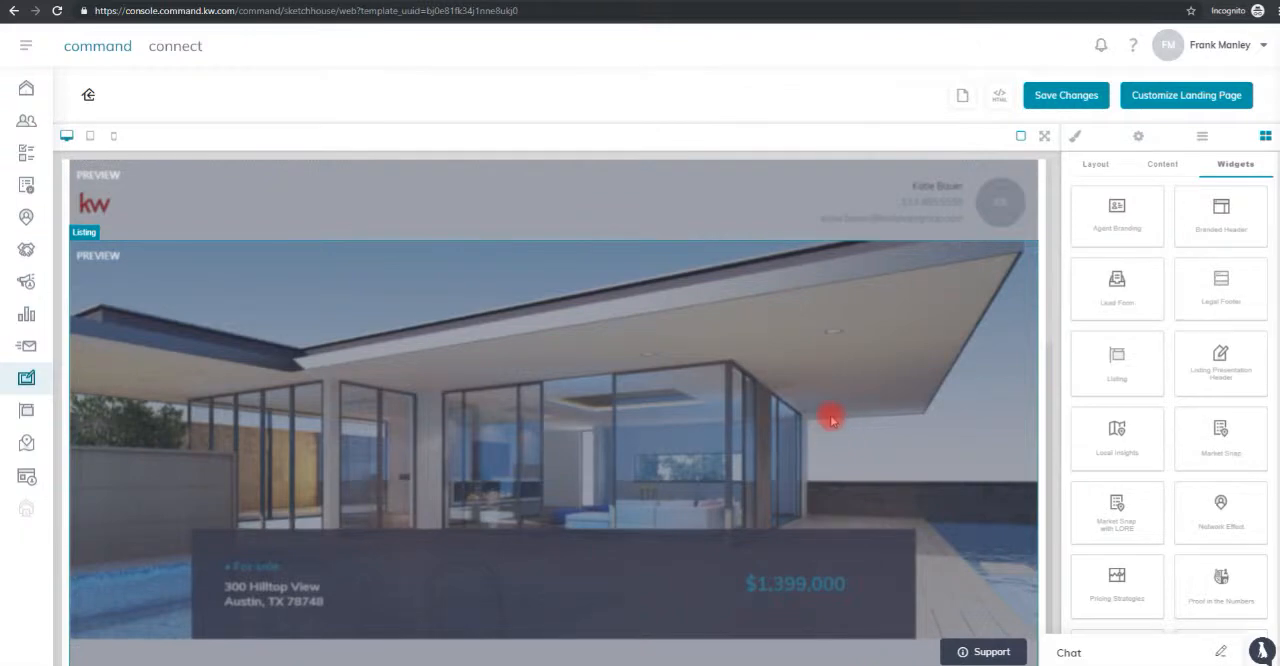
# Add the Local Insights widget beneath the photo gallery of the Listing widget.
pyautogui.scroll(-5, 831, 420)
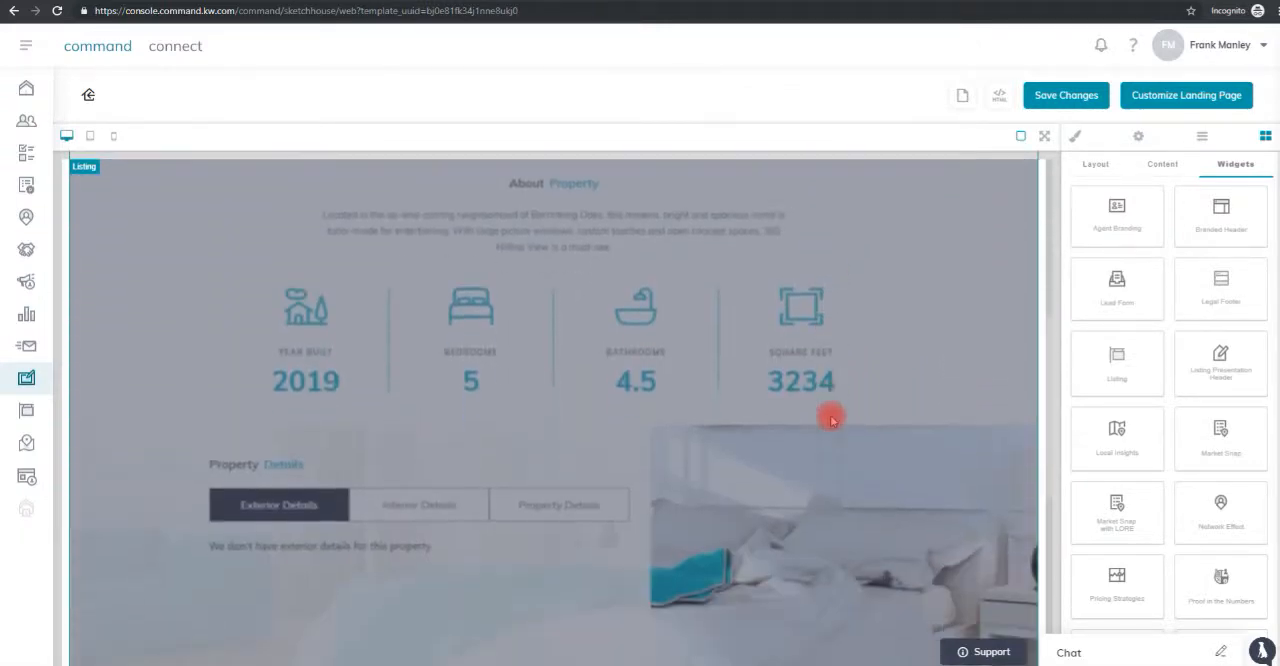
pyautogui.scroll(-7, 831, 420)
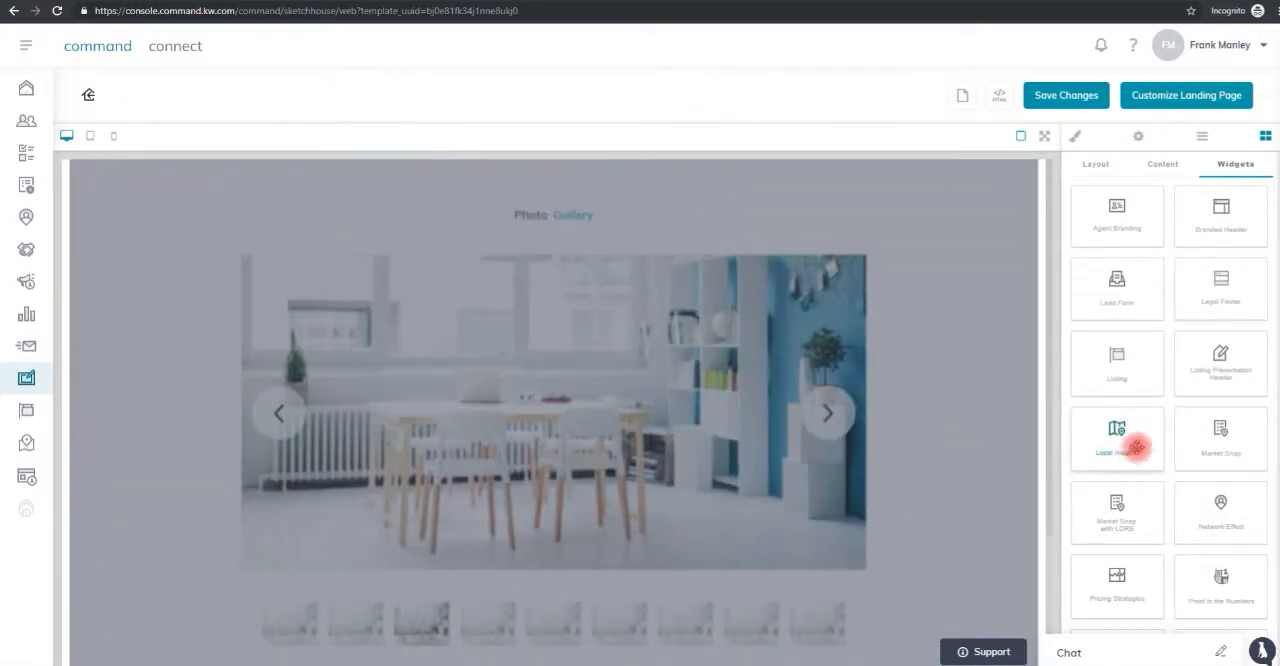
pyautogui.moveTo(1115, 437); pyautogui.dragTo(797, 663)
pyautogui.scroll(-1, 849, 580)
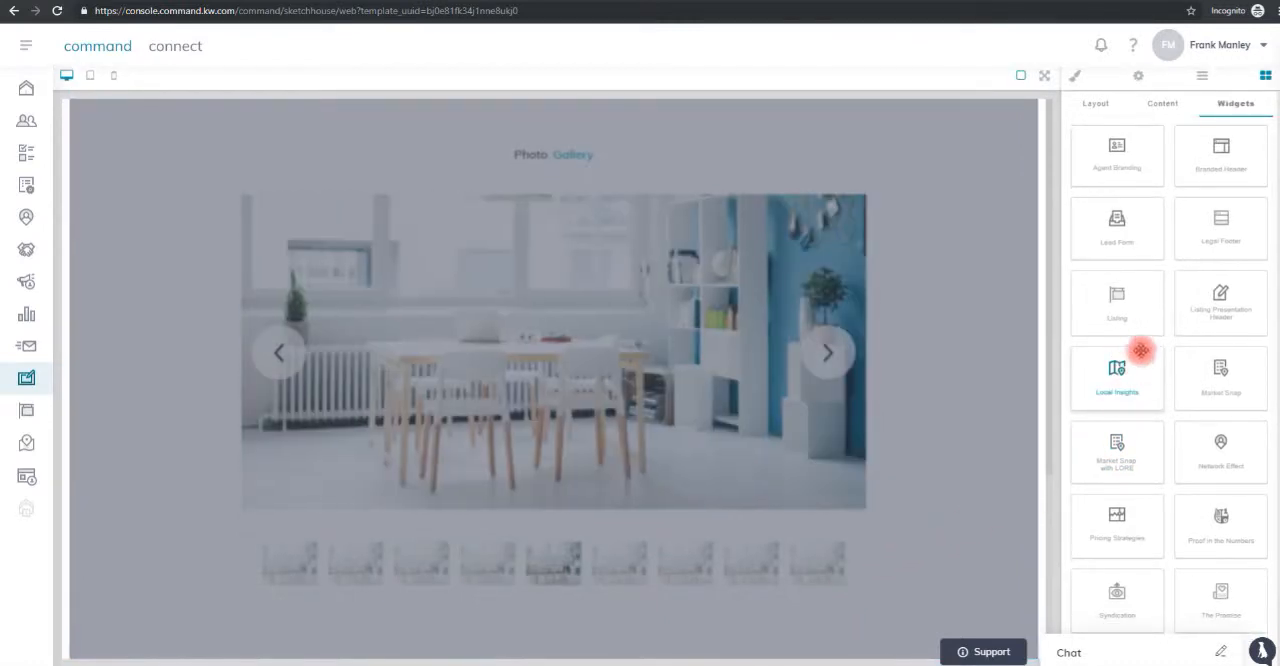
pyautogui.moveTo(1120, 377); pyautogui.dragTo(897, 583)
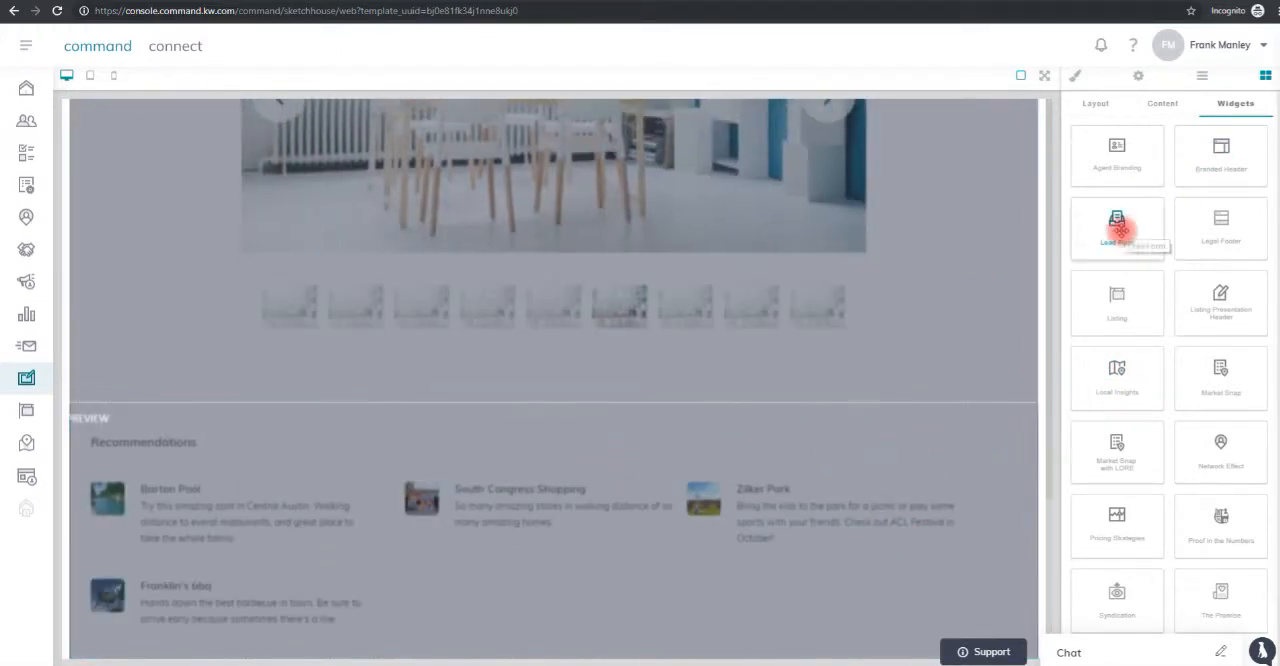
# Add a Lead Form widget below the recommendations and a Legal Footer widget beneath the form.
pyautogui.moveTo(1120, 230); pyautogui.dragTo(805, 571)
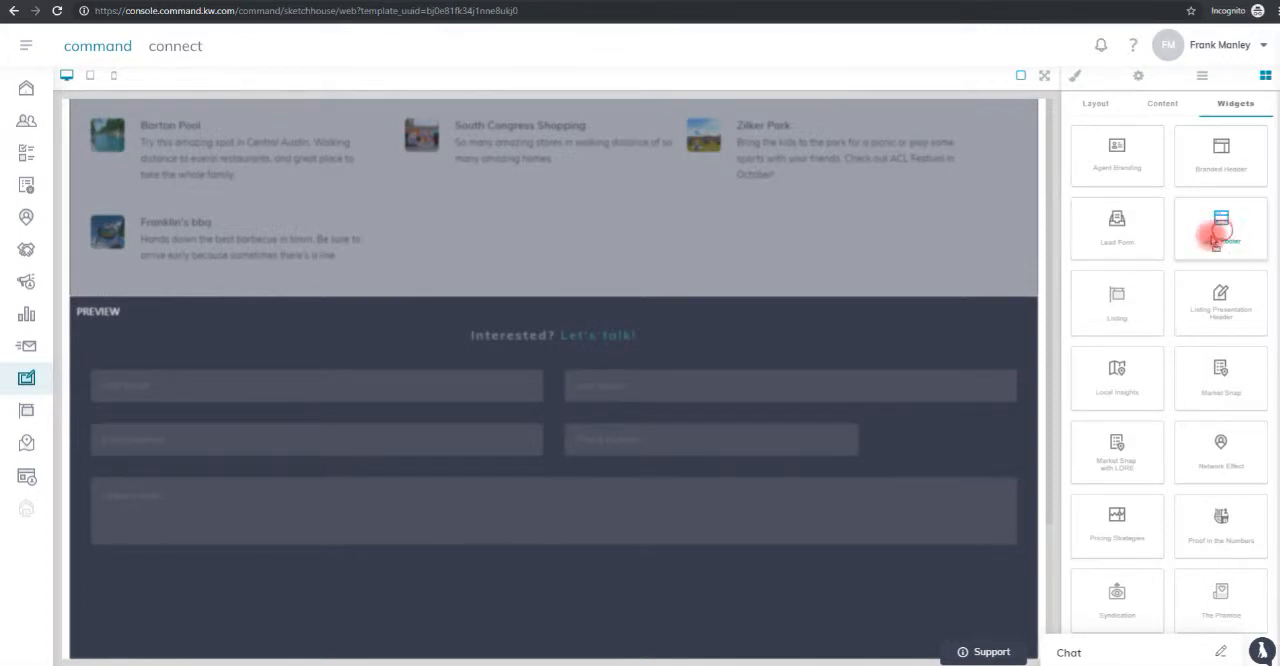
pyautogui.moveTo(1218, 235); pyautogui.dragTo(629, 566)
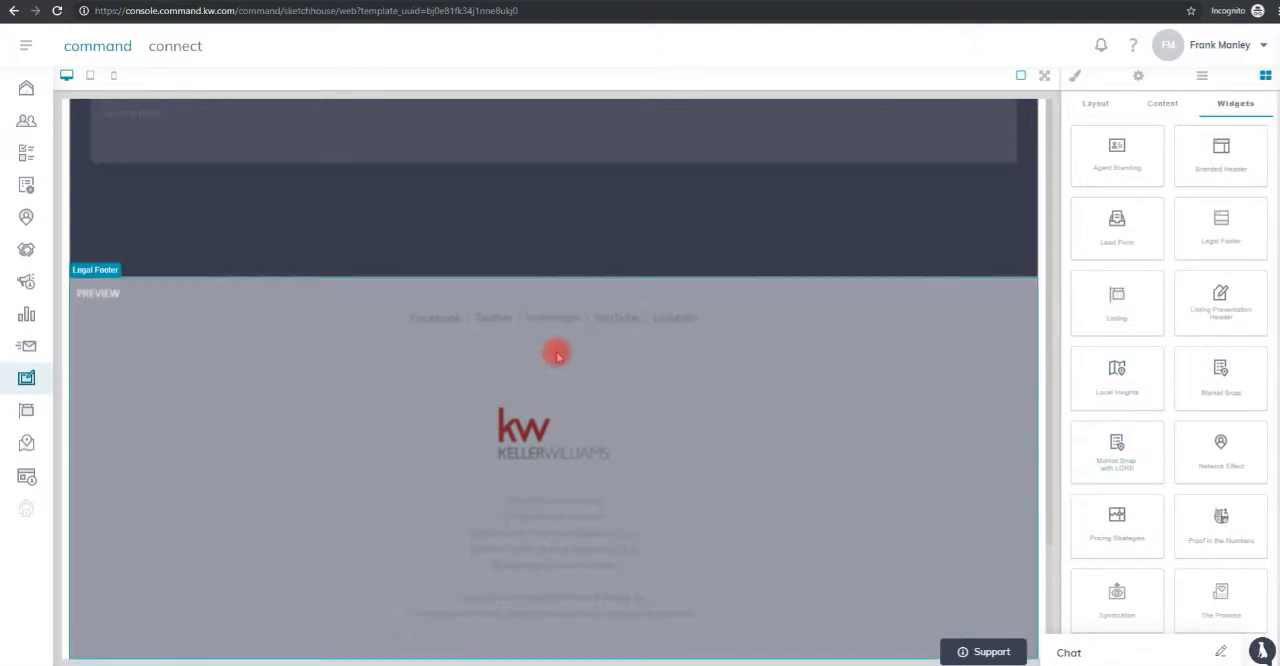
# Review the assembled page from the footer up to the header and save the template changes.
pyautogui.scroll(5, 626, 400)
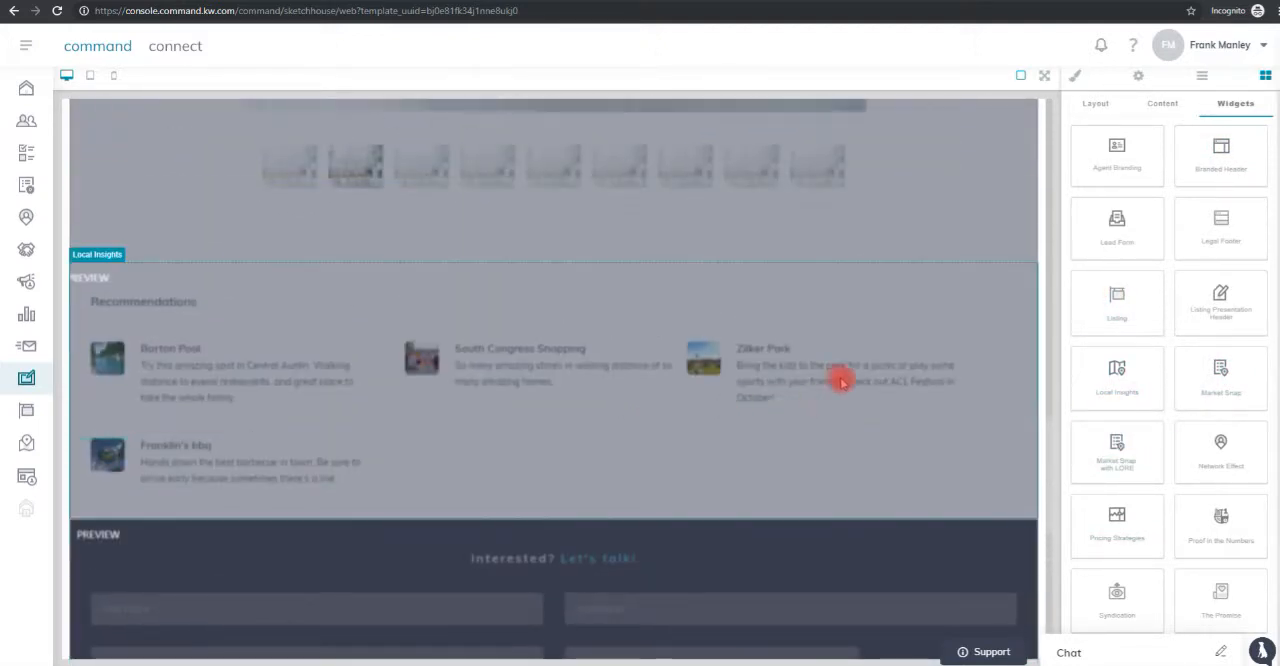
pyautogui.scroll(10, 757, 434)
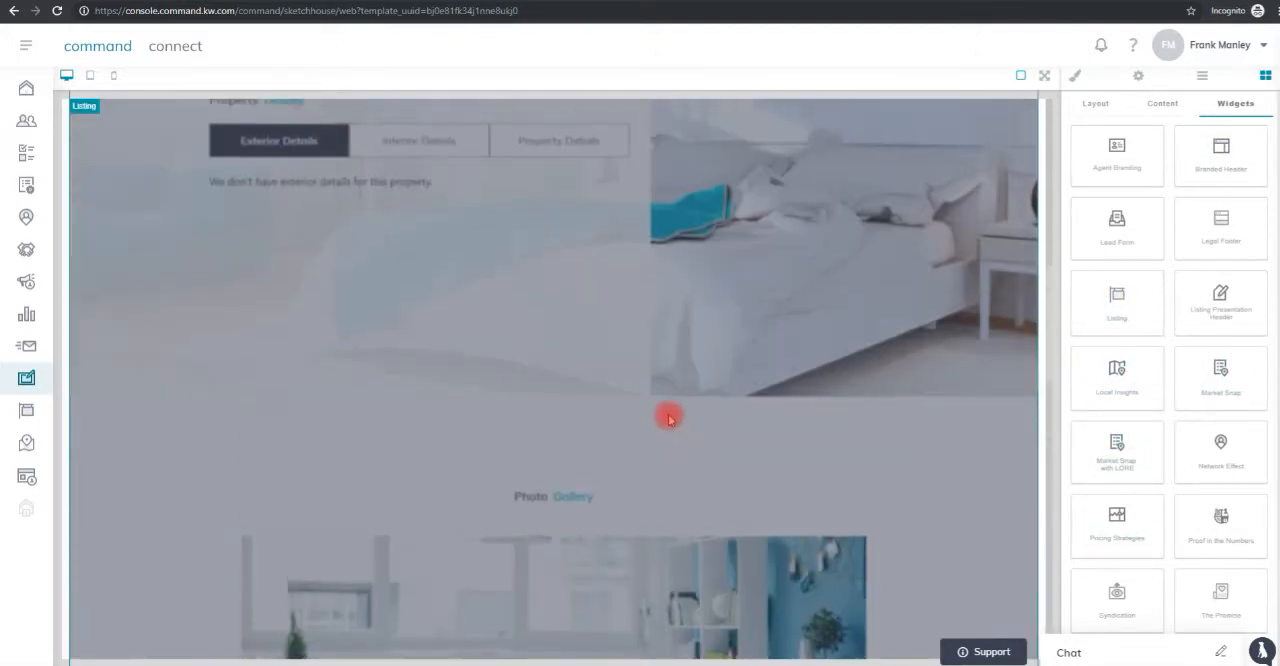
pyautogui.scroll(5, 682, 413)
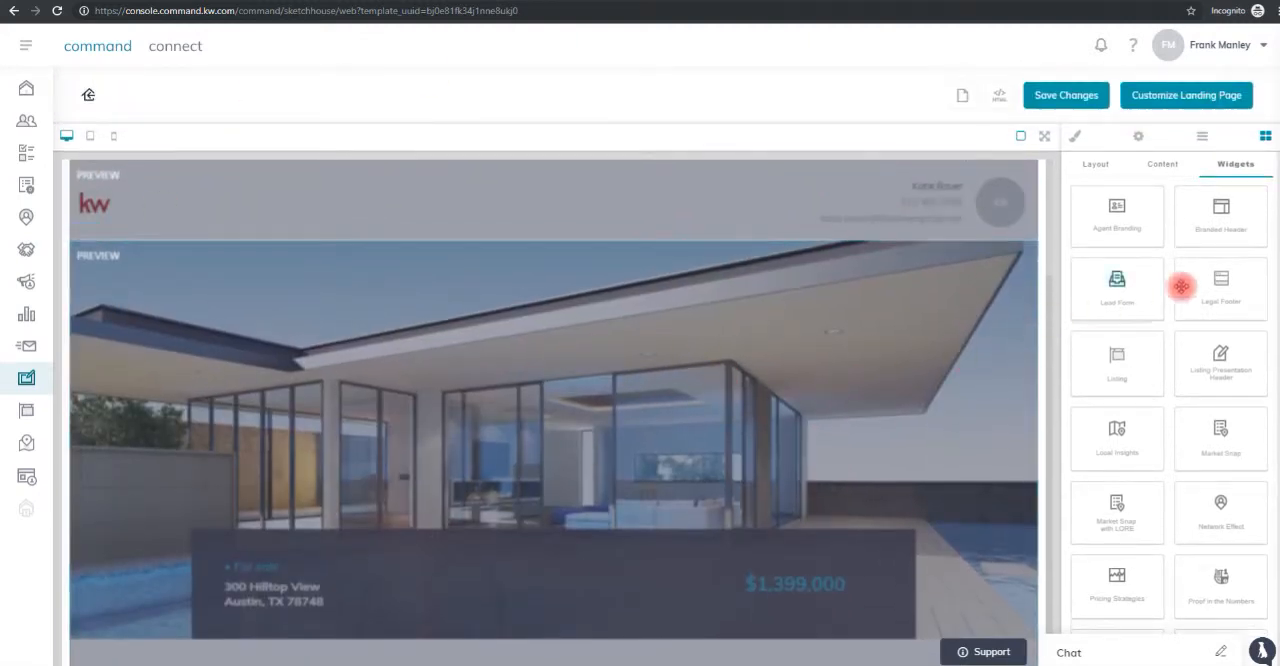
pyautogui.click(1066, 100)
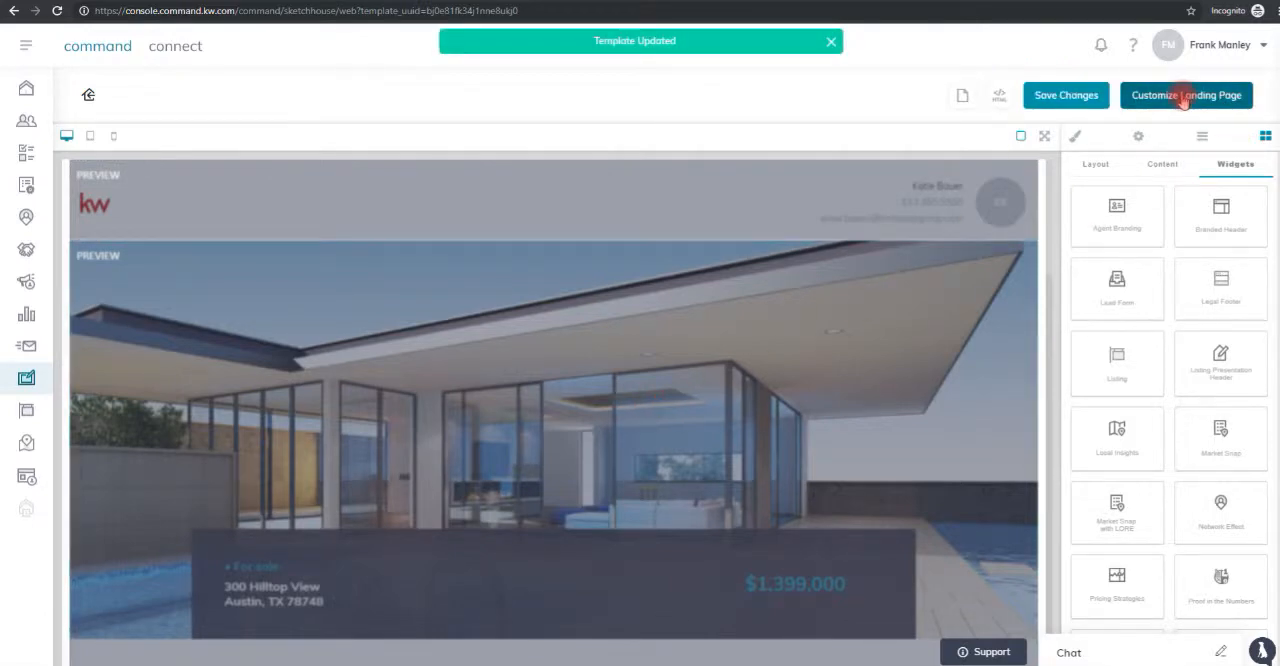
pyautogui.click(1181, 105)
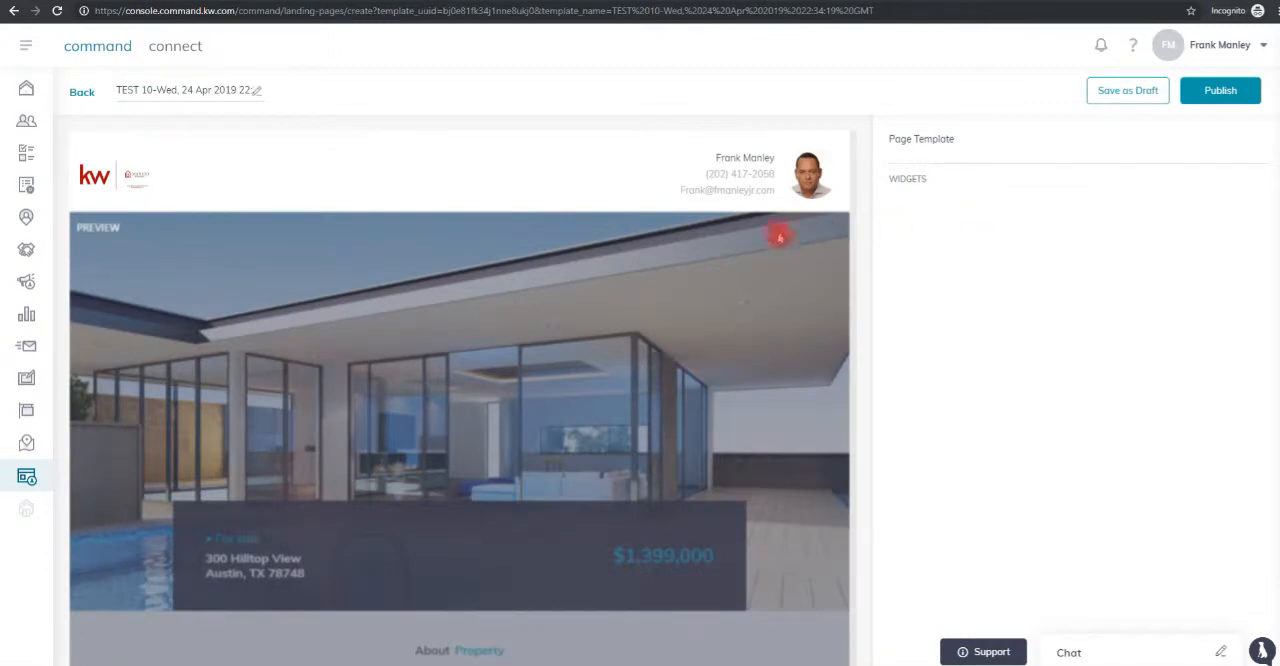
pyautogui.click(546, 168)
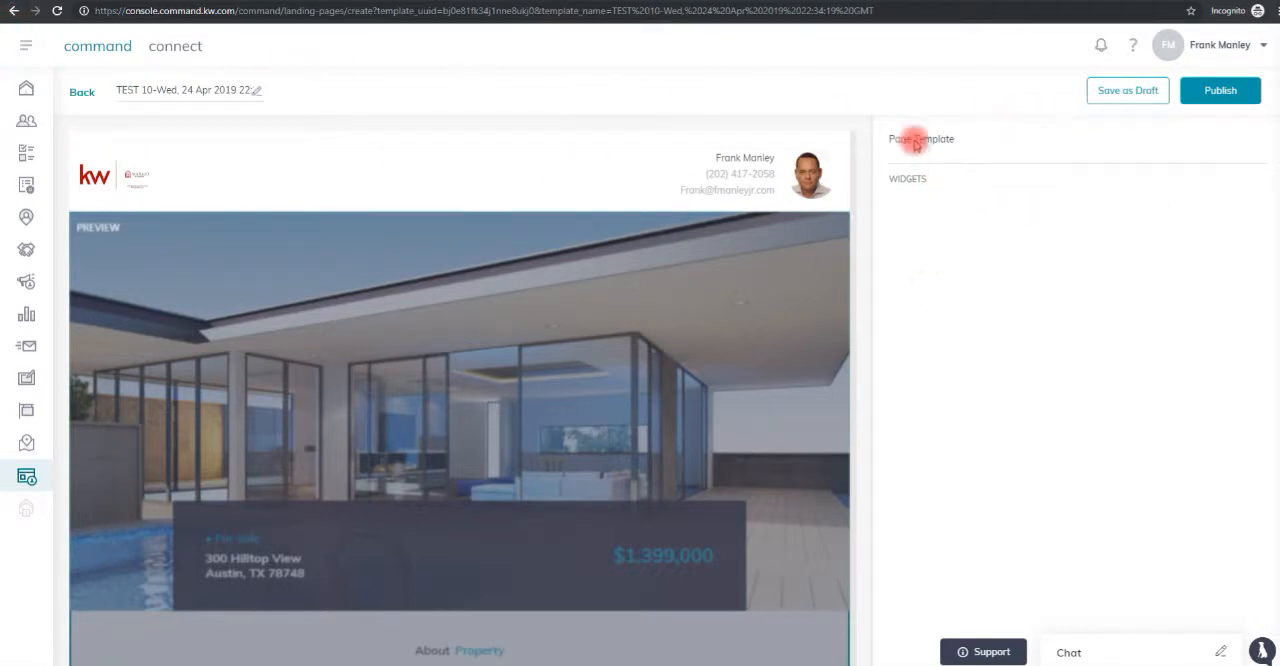
pyautogui.click(17, 14)
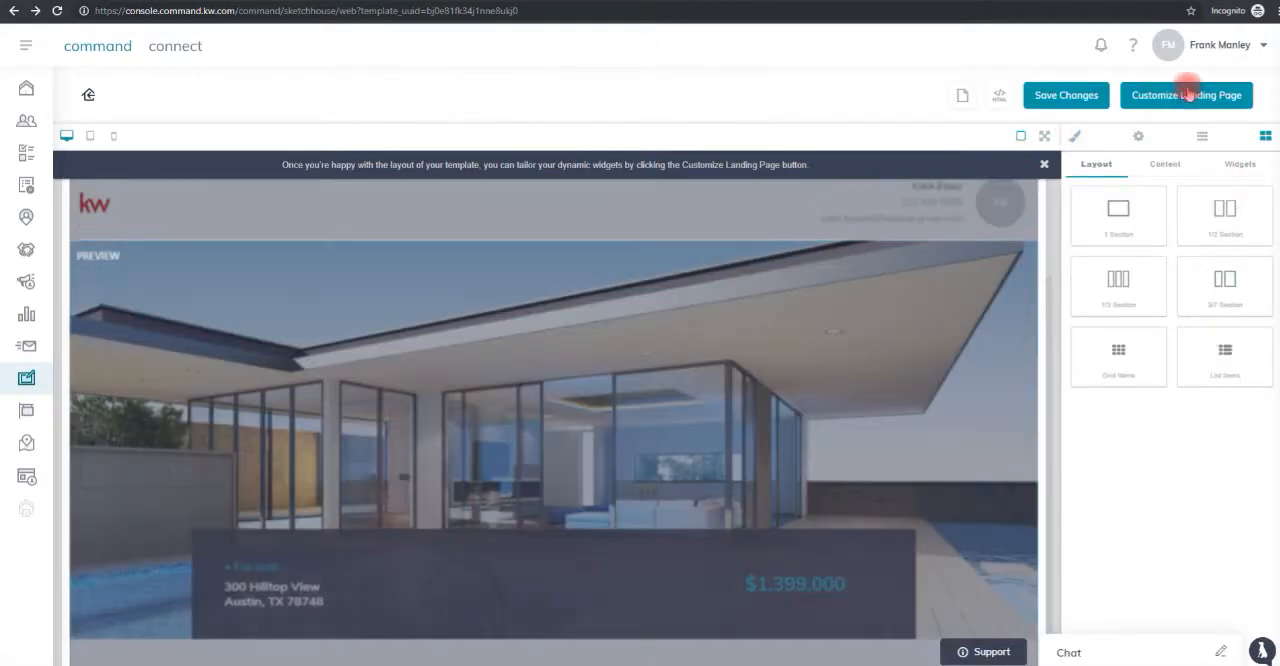
# Open the template for landing page customization and review the Branded Header widget's settings, then return to the widget list.
pyautogui.click(1188, 94)
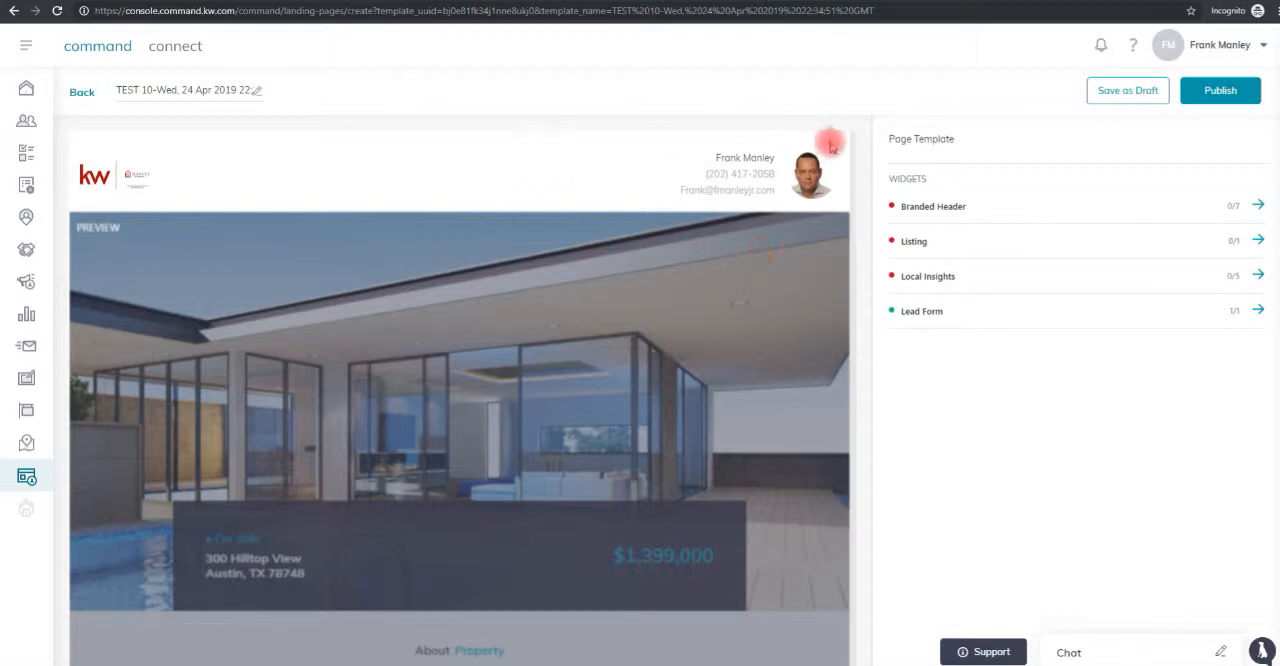
pyautogui.click(938, 210)
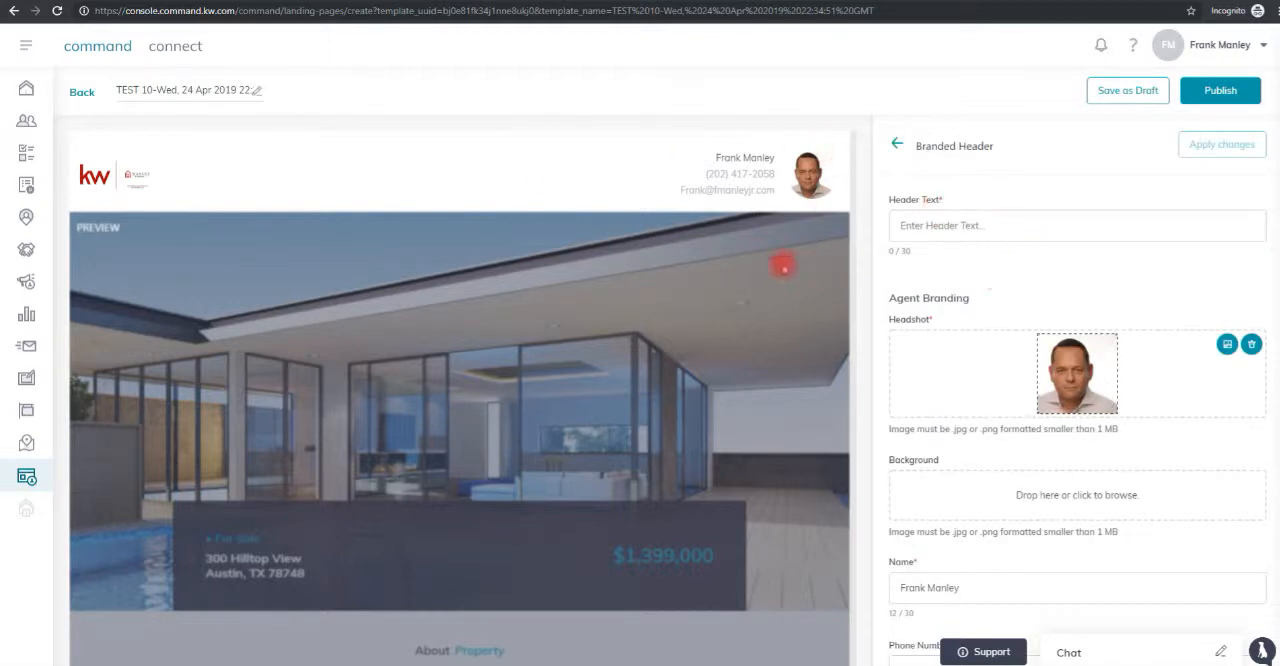
pyautogui.scroll(-3, 1066, 437)
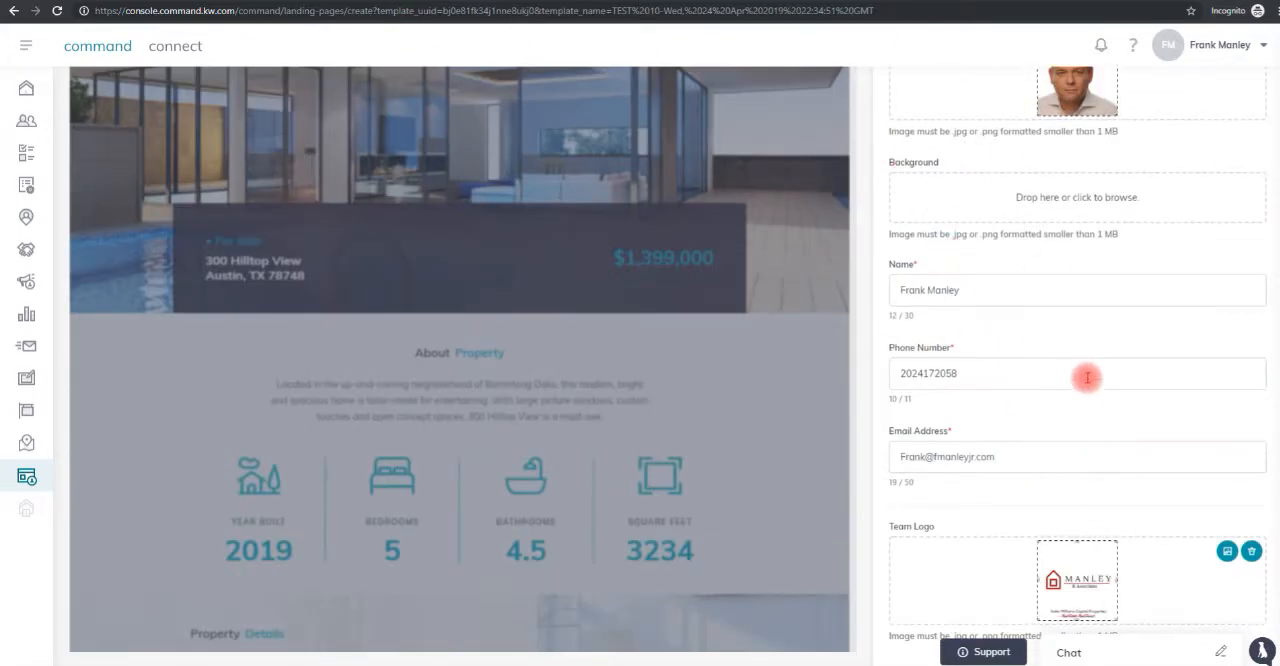
pyautogui.scroll(3, 1086, 374)
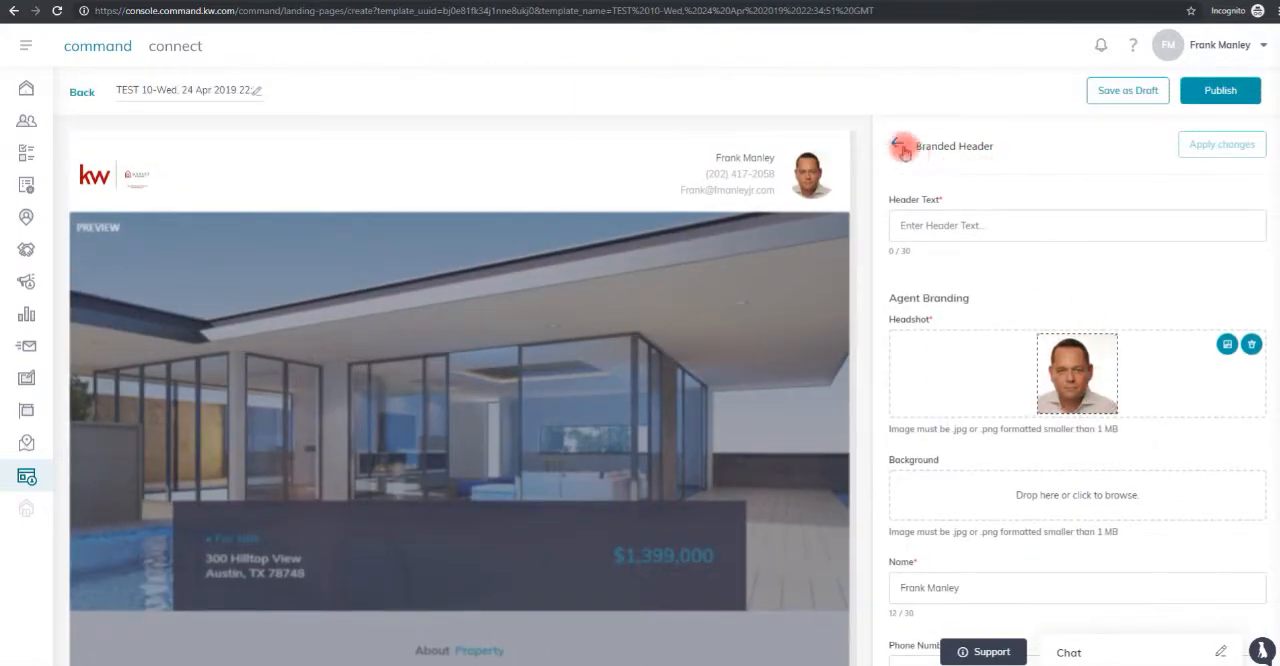
pyautogui.click(898, 144)
# For the Listing widget, search listings by the property's street address and select the $4500 listing in Washington.
pyautogui.click(916, 243)
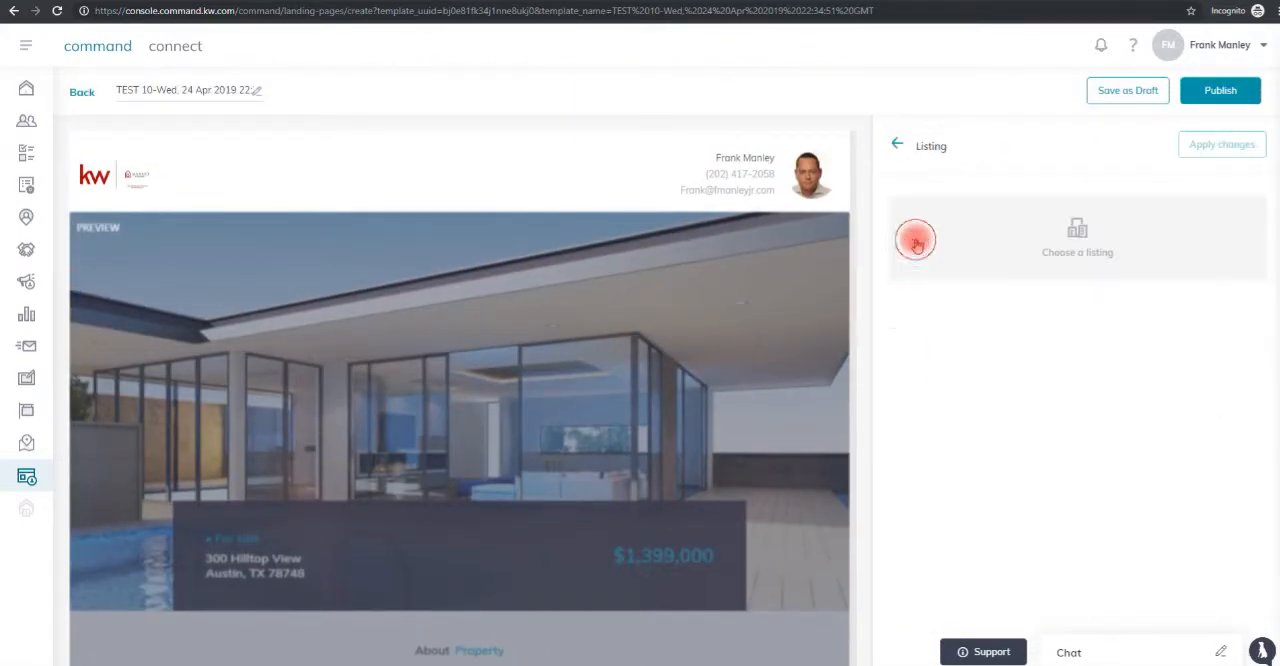
pyautogui.click(1072, 243)
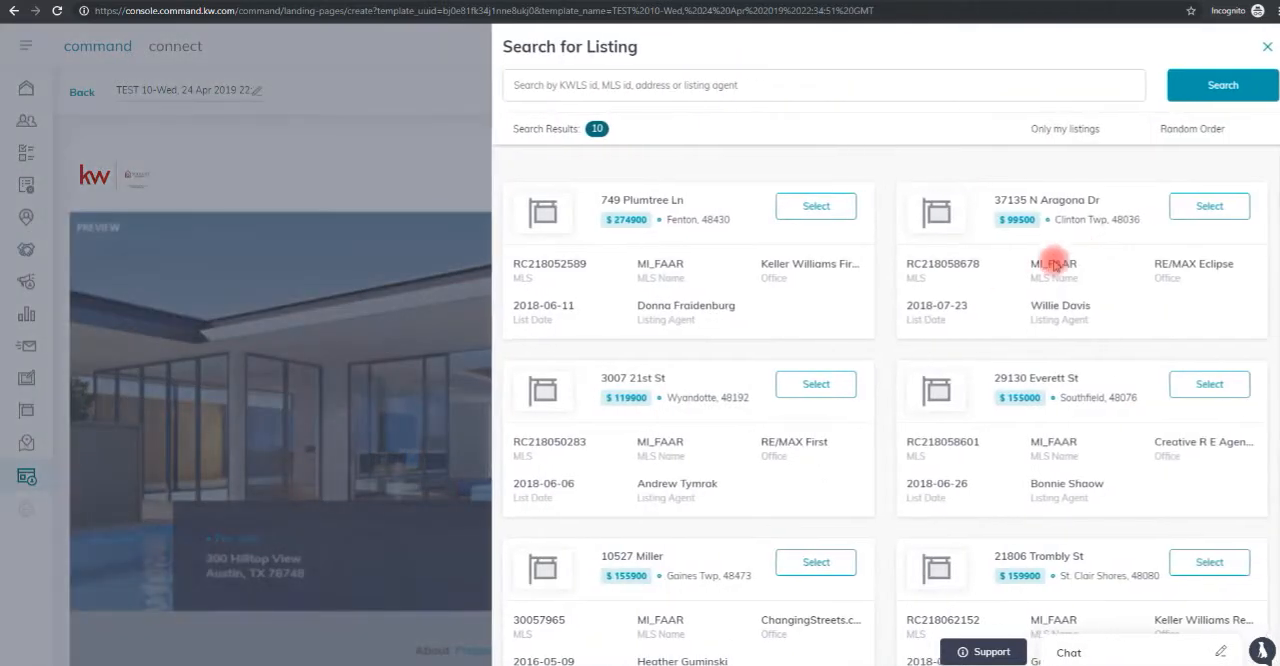
pyautogui.click(600, 85)
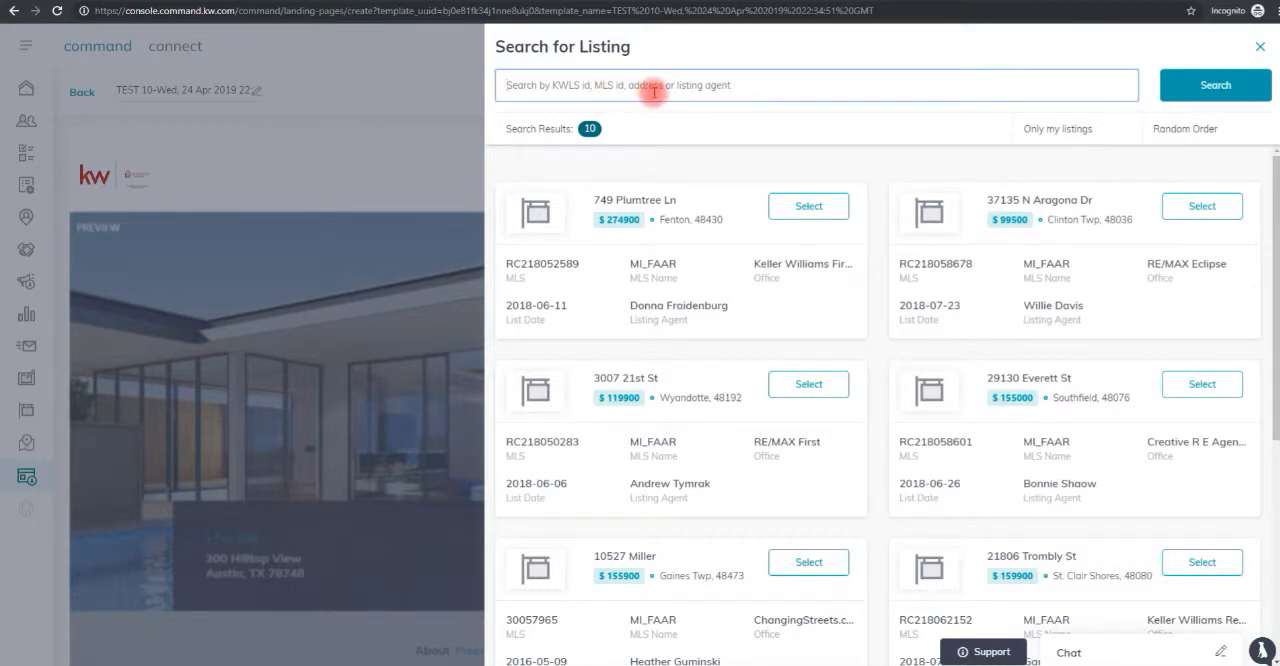
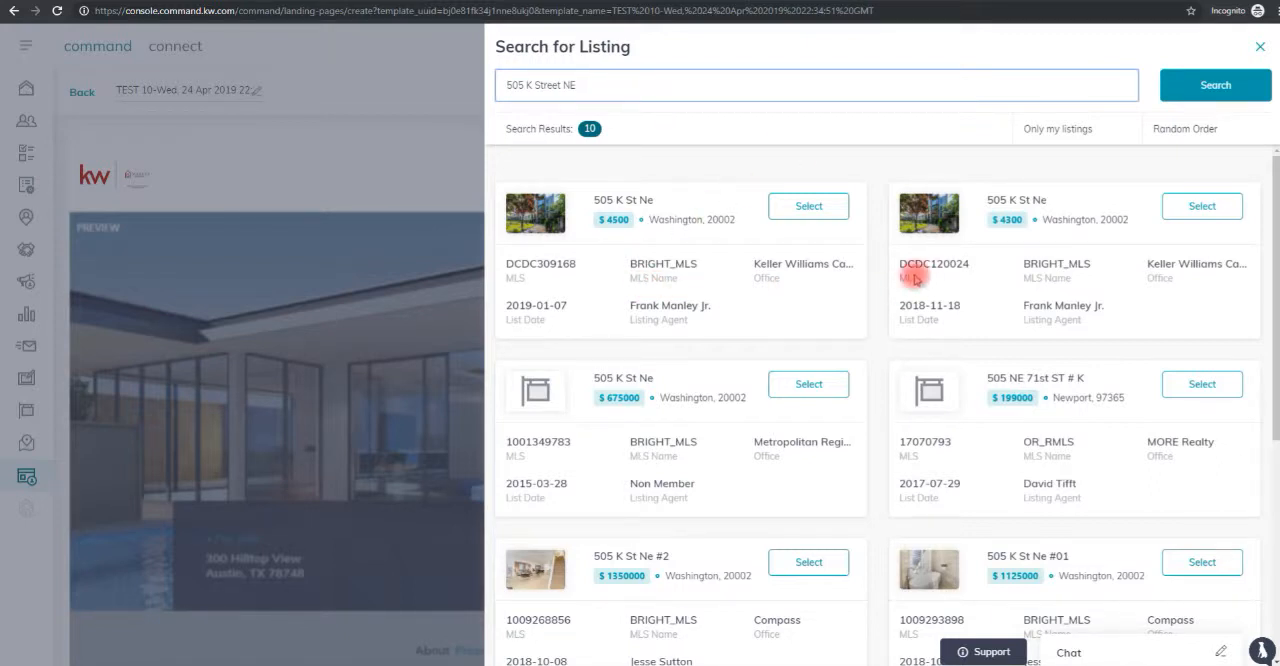
pyautogui.click(815, 217)
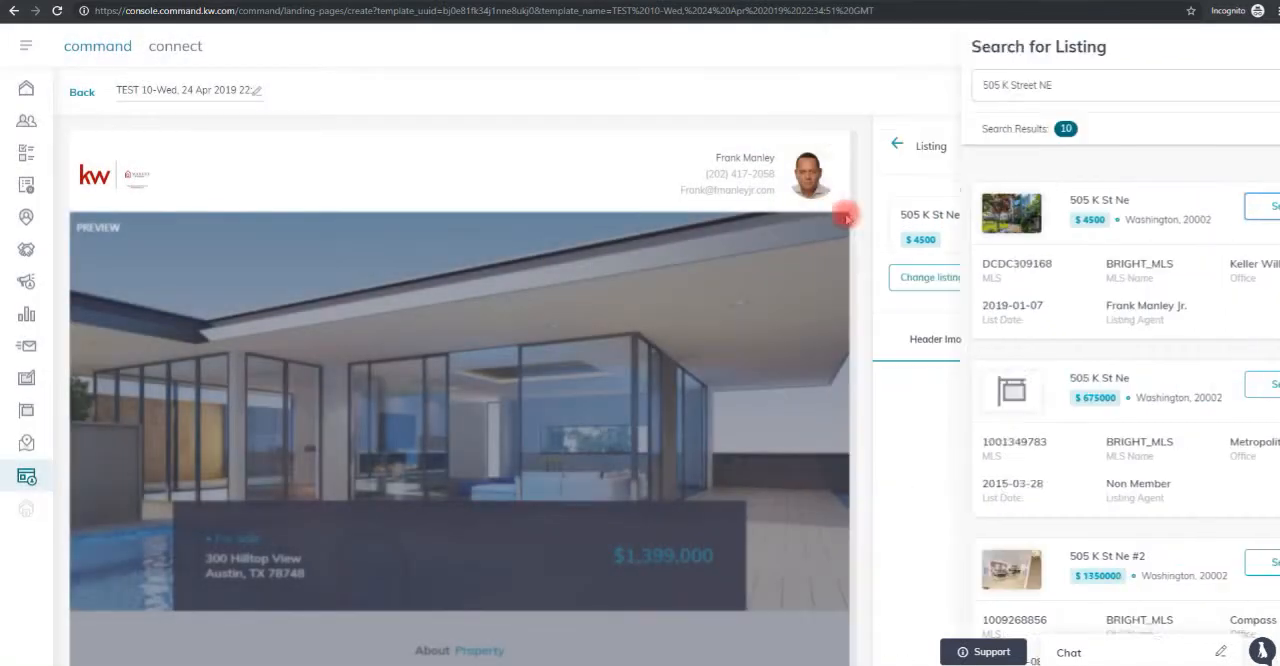
pyautogui.scroll(-1, 1200, 420)
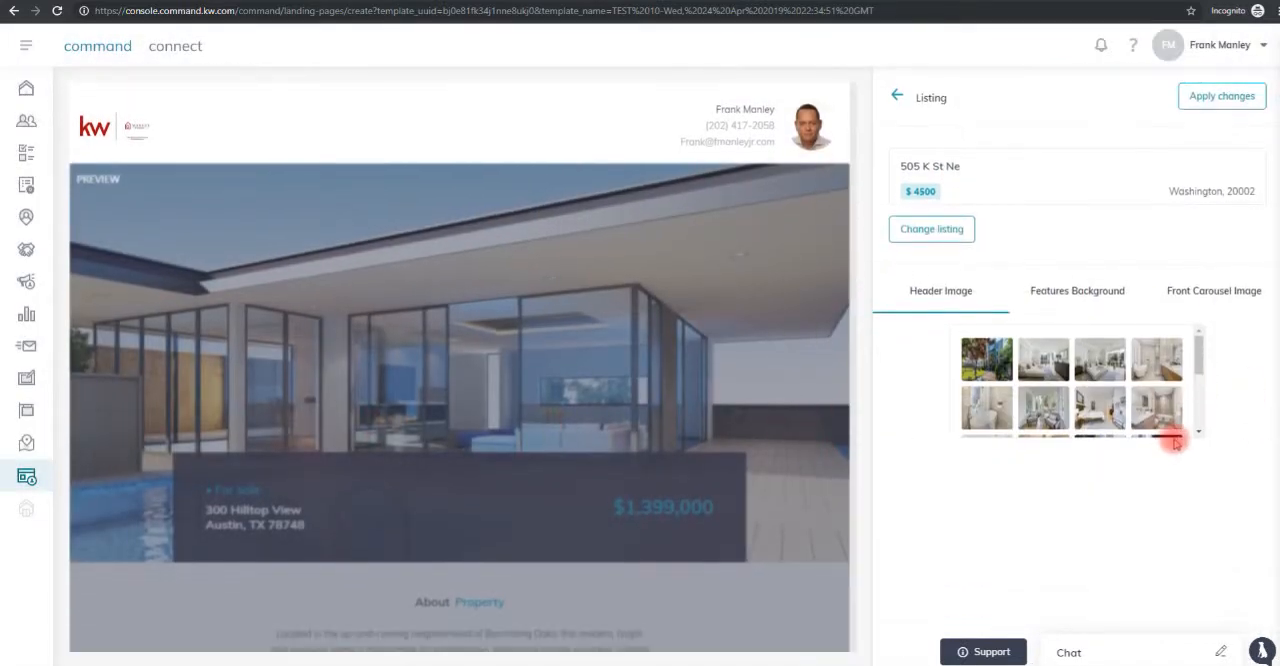
# Choose the building exterior photo as the listing's header image and the white bathroom photo in the second row as its features background.
pyautogui.scroll(-3, 1198, 432)
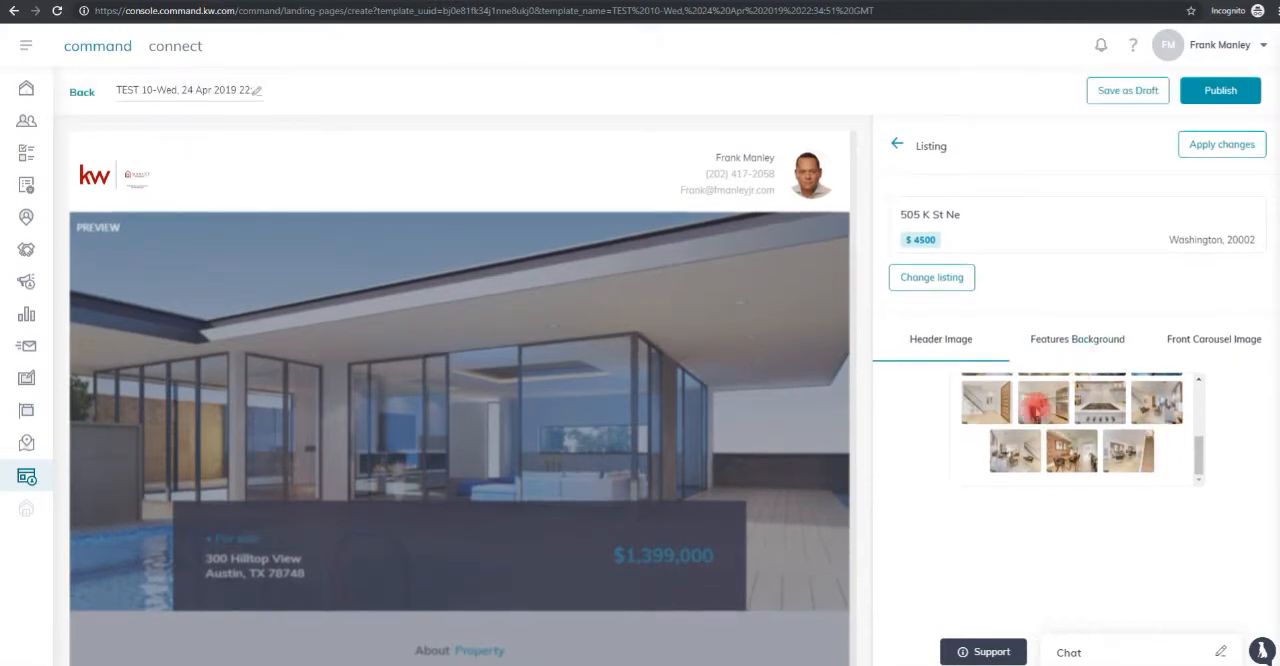
pyautogui.click(924, 356)
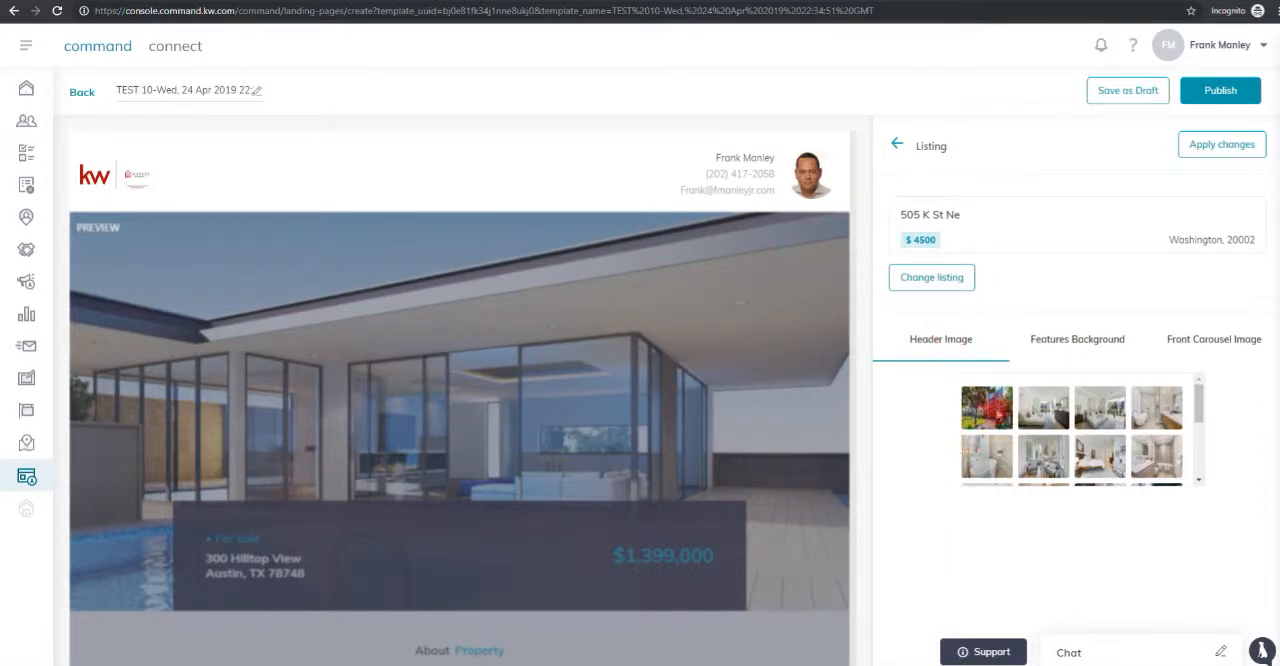
pyautogui.click(1085, 341)
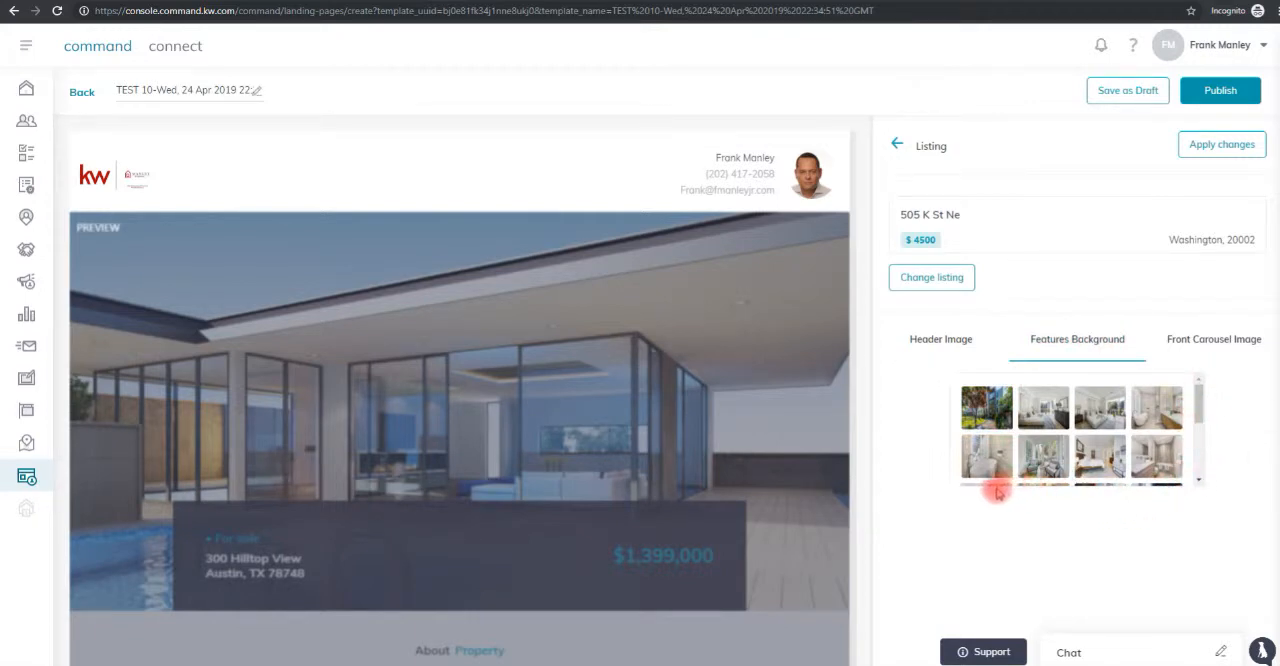
pyautogui.click(988, 455)
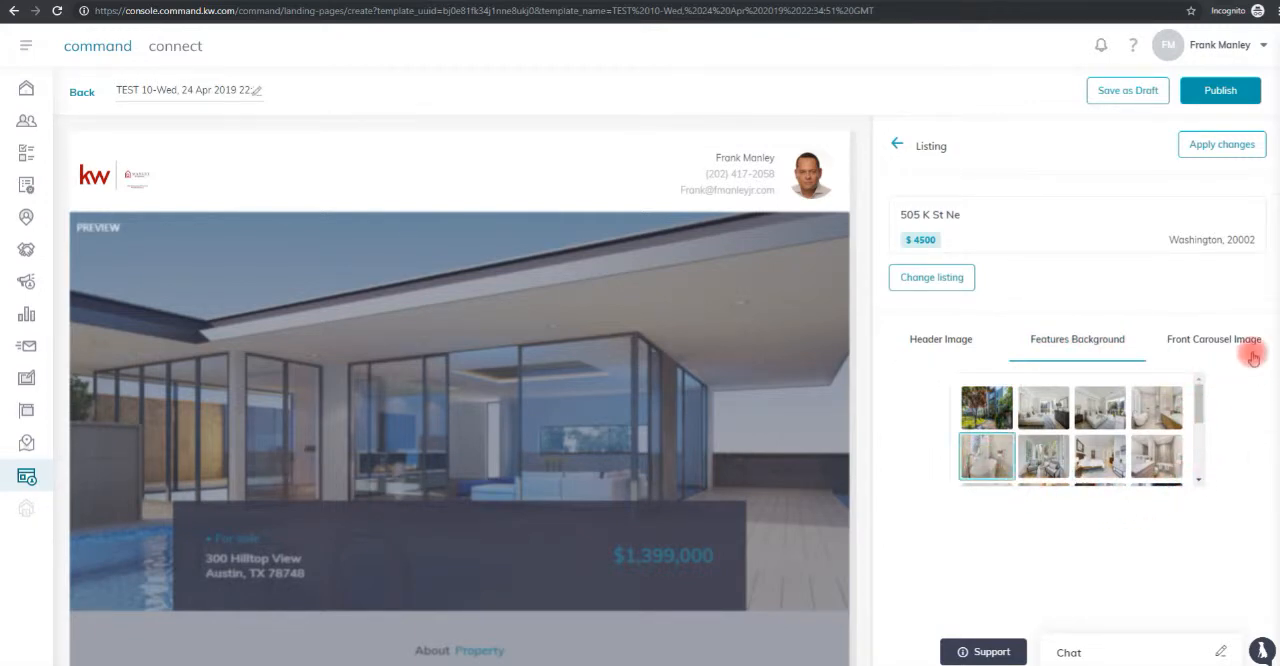
# Choose the bright living room photo in the third row as the listing's front carousel image and apply the listing changes.
pyautogui.click(1235, 343)
pyautogui.scroll(-2, 1105, 423)
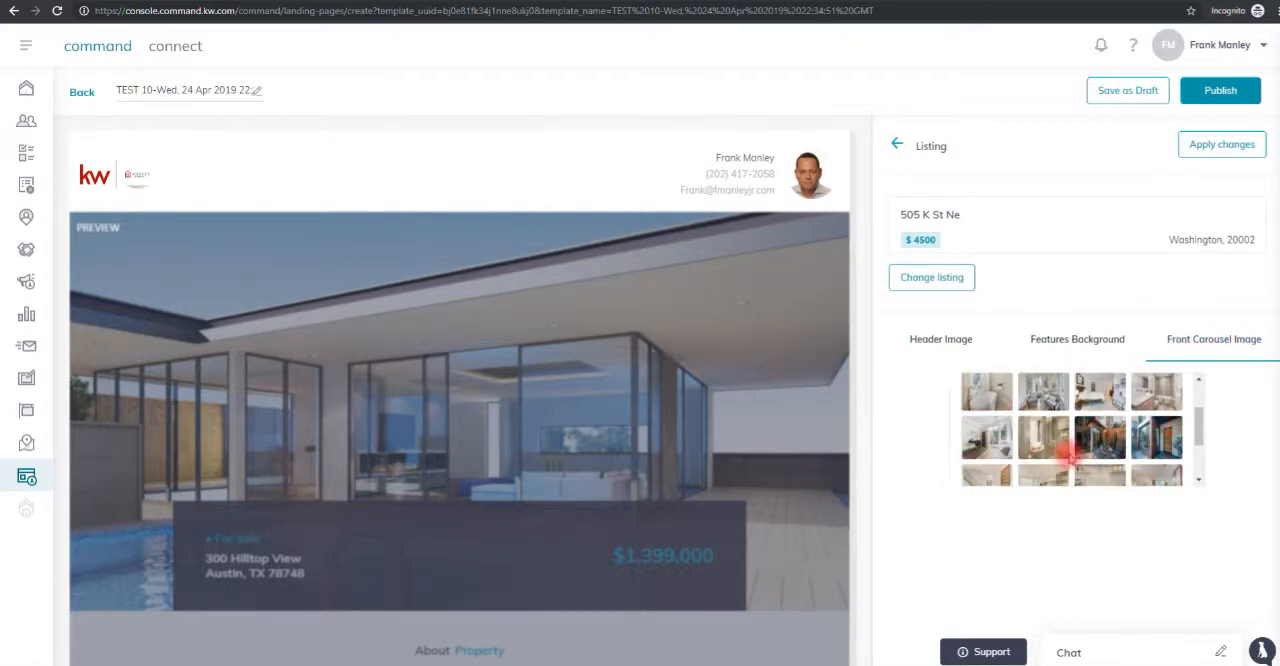
pyautogui.click(985, 439)
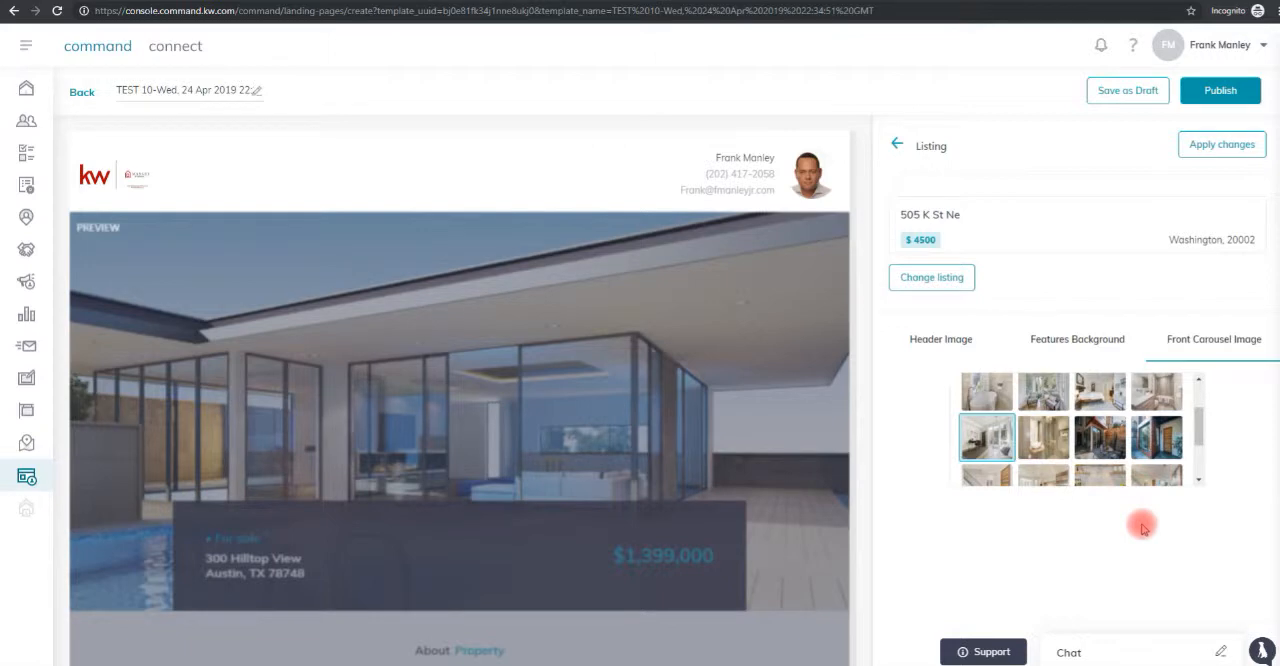
pyautogui.scroll(-1, 1143, 528)
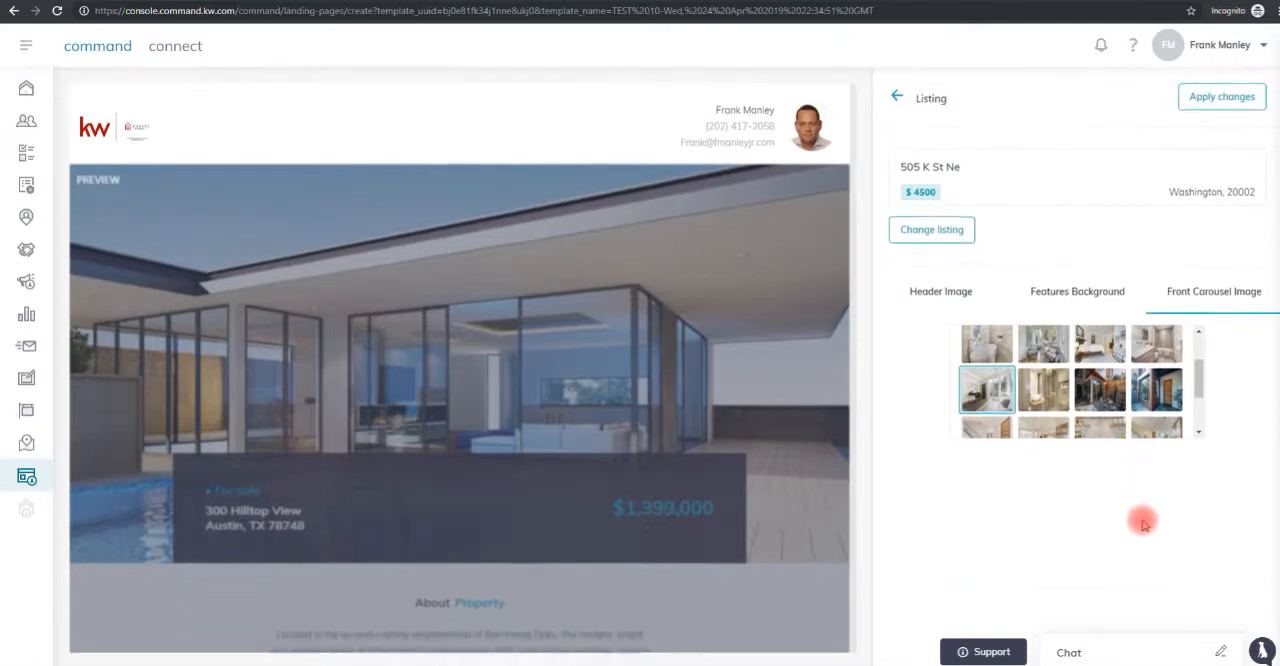
pyautogui.click(1230, 97)
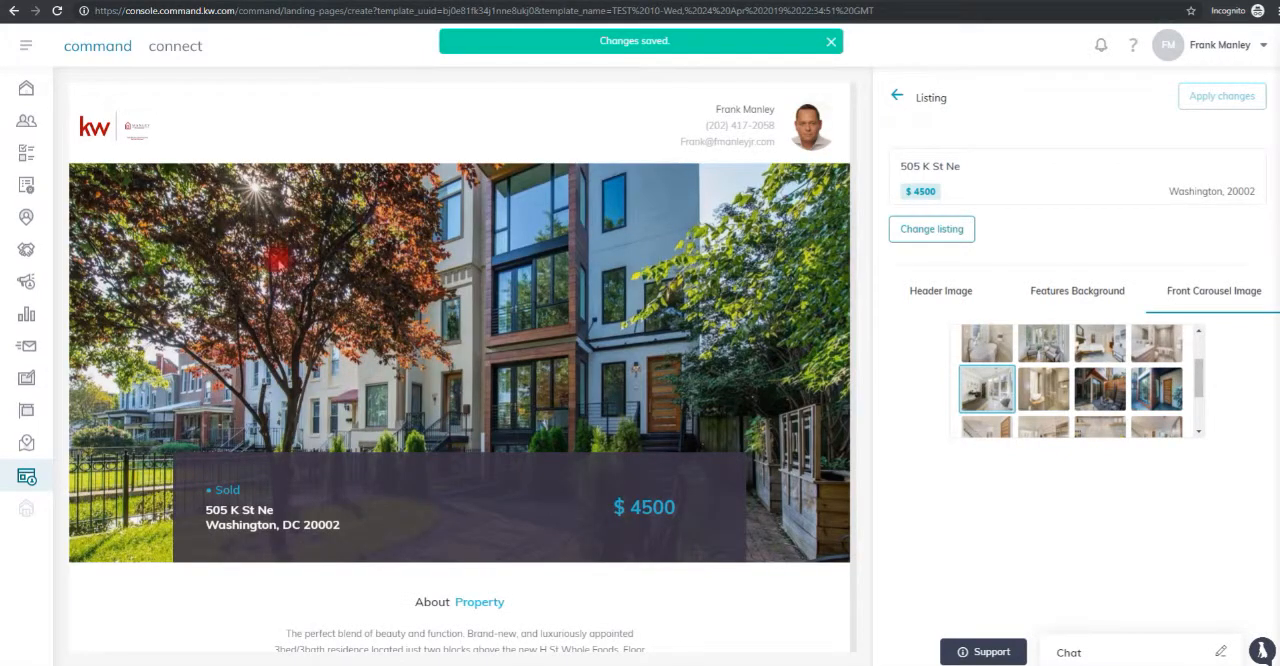
# Review the listing's header, description and key facts in the page preview, including its exterior, interior and property details.
pyautogui.scroll(-3, 197, 447)
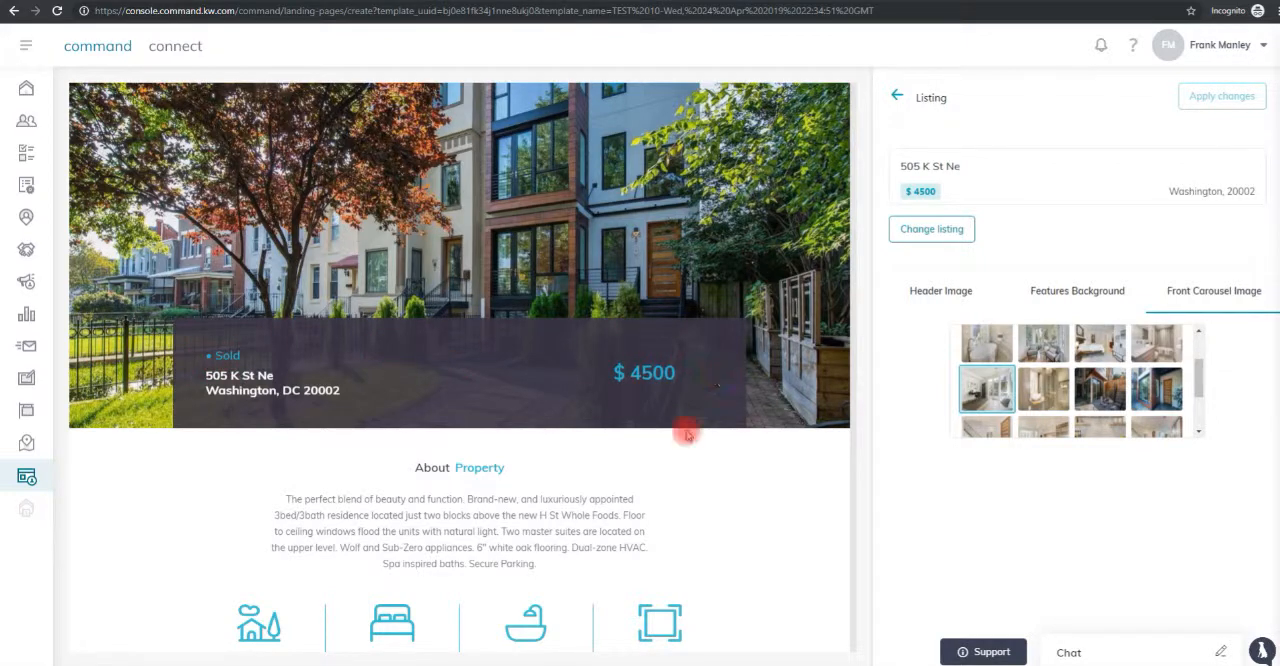
pyautogui.scroll(-4, 612, 455)
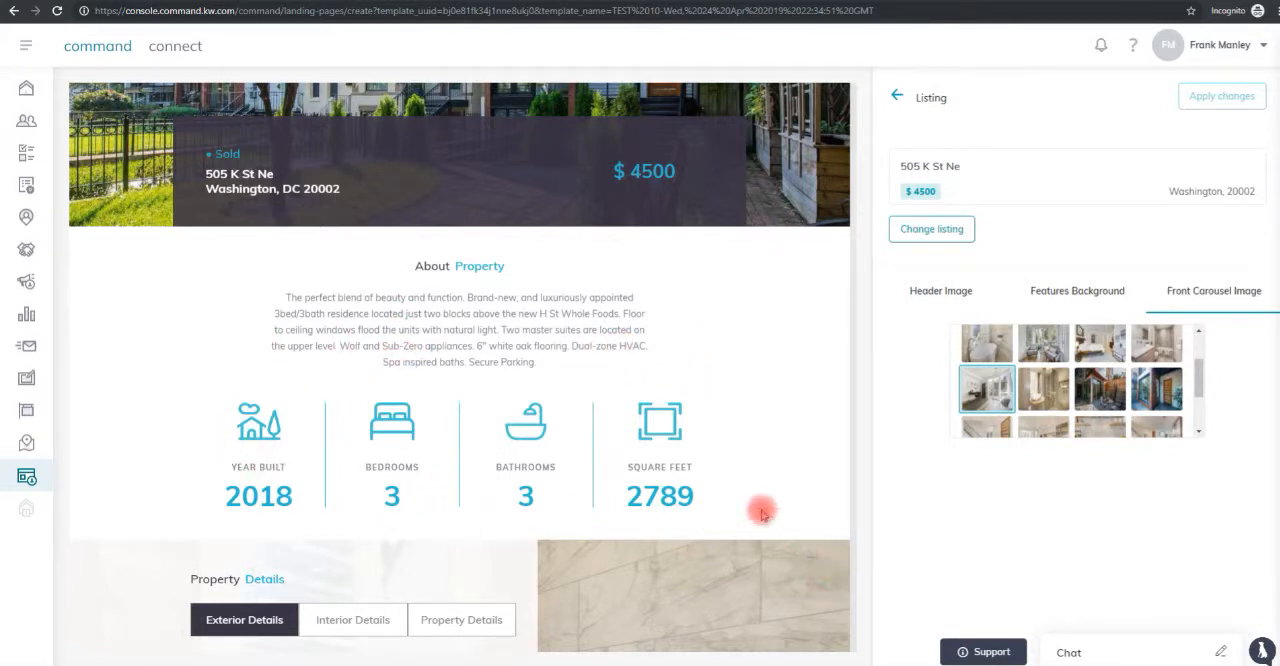
pyautogui.scroll(-3, 761, 486)
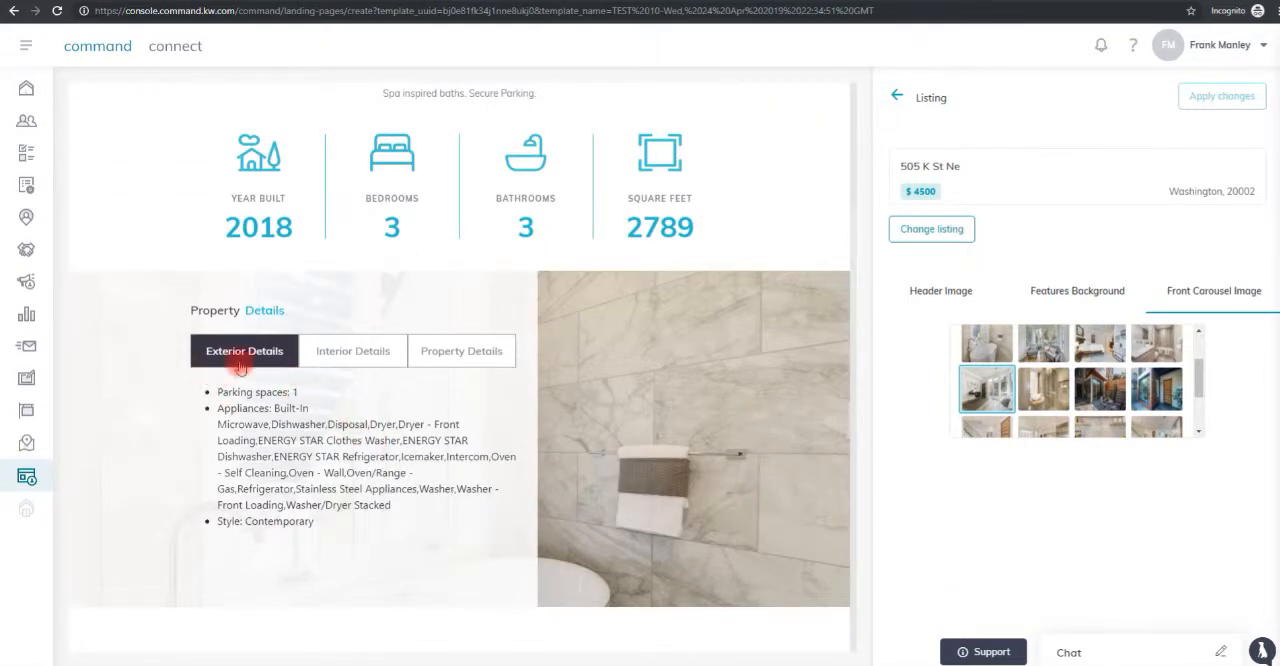
pyautogui.click(366, 362)
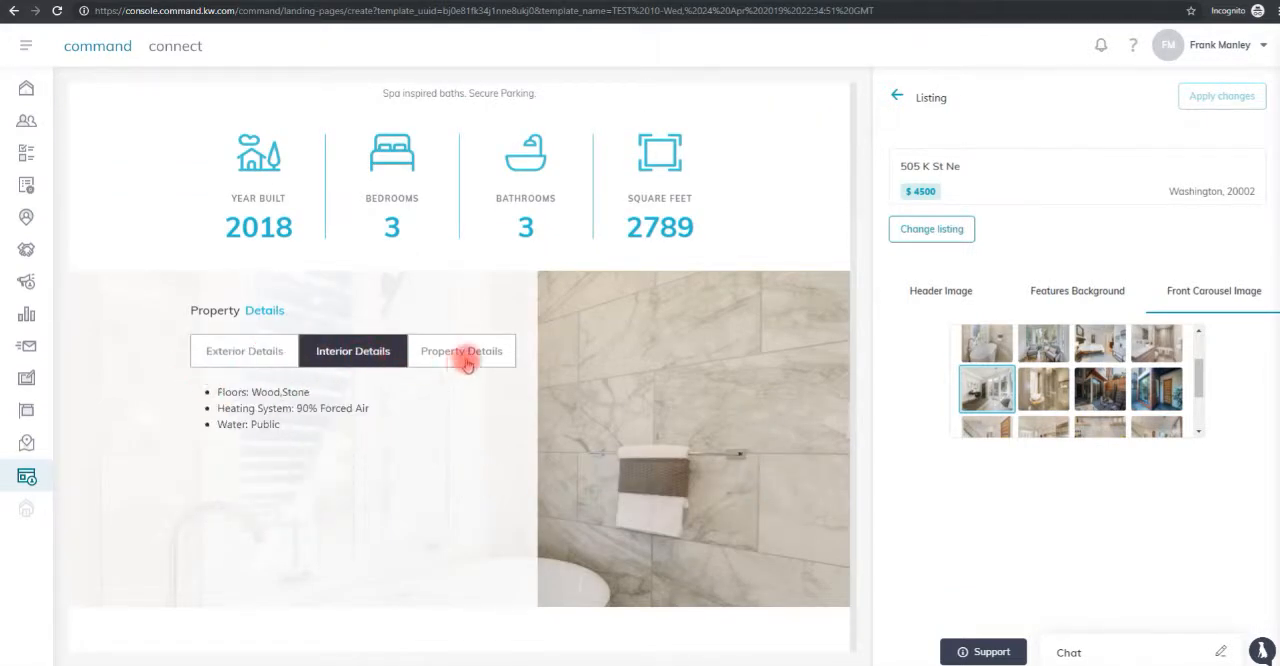
pyautogui.click(465, 363)
pyautogui.scroll(-3, 831, 529)
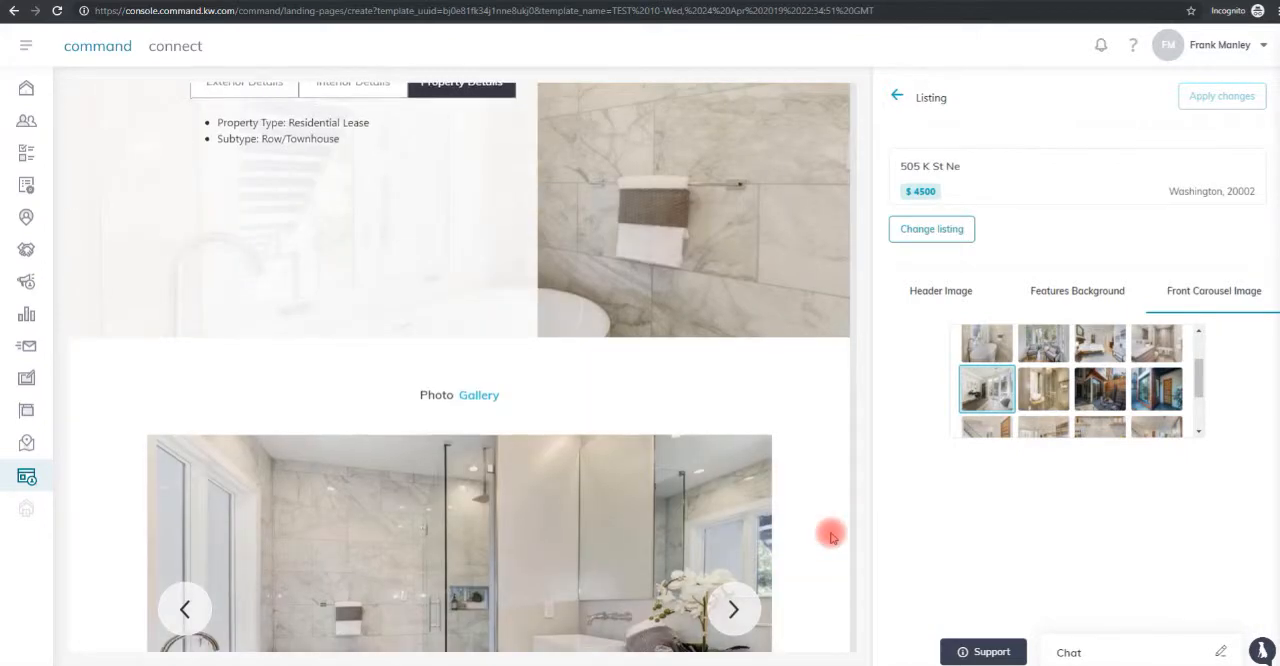
# Page forward through the listing's photo gallery to check its pictures.
pyautogui.scroll(-3, 831, 530)
pyautogui.click(732, 344)
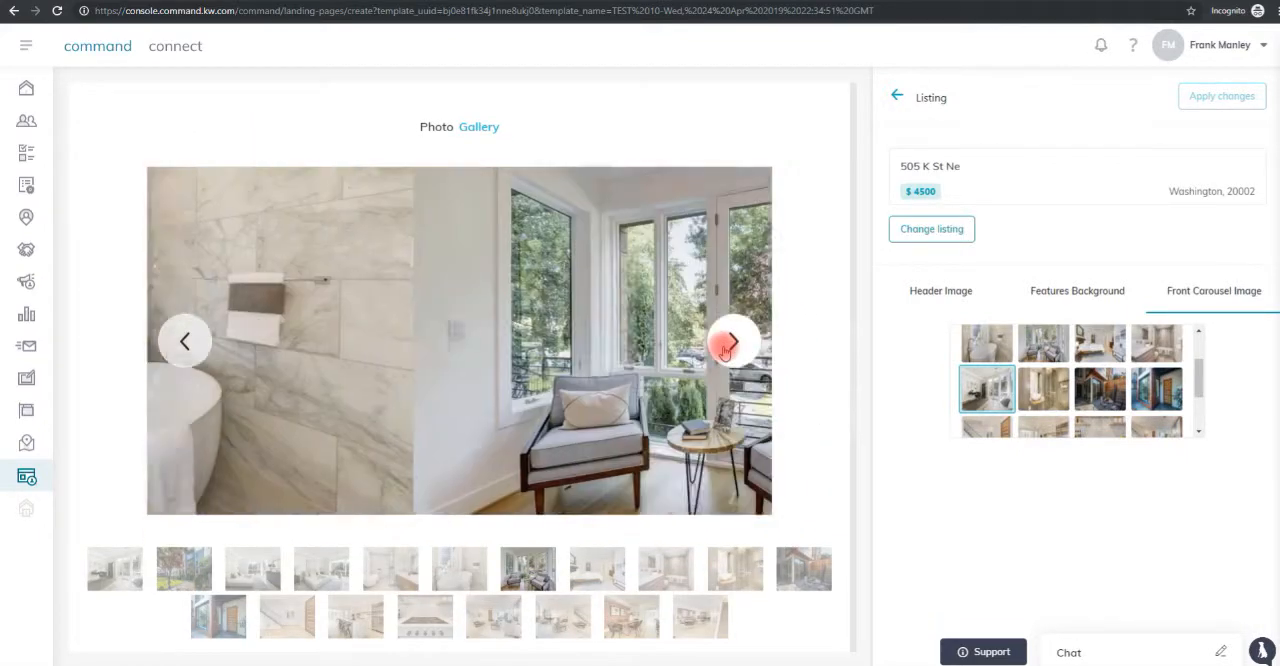
pyautogui.click(732, 344)
pyautogui.click(732, 344)
pyautogui.click(732, 344)
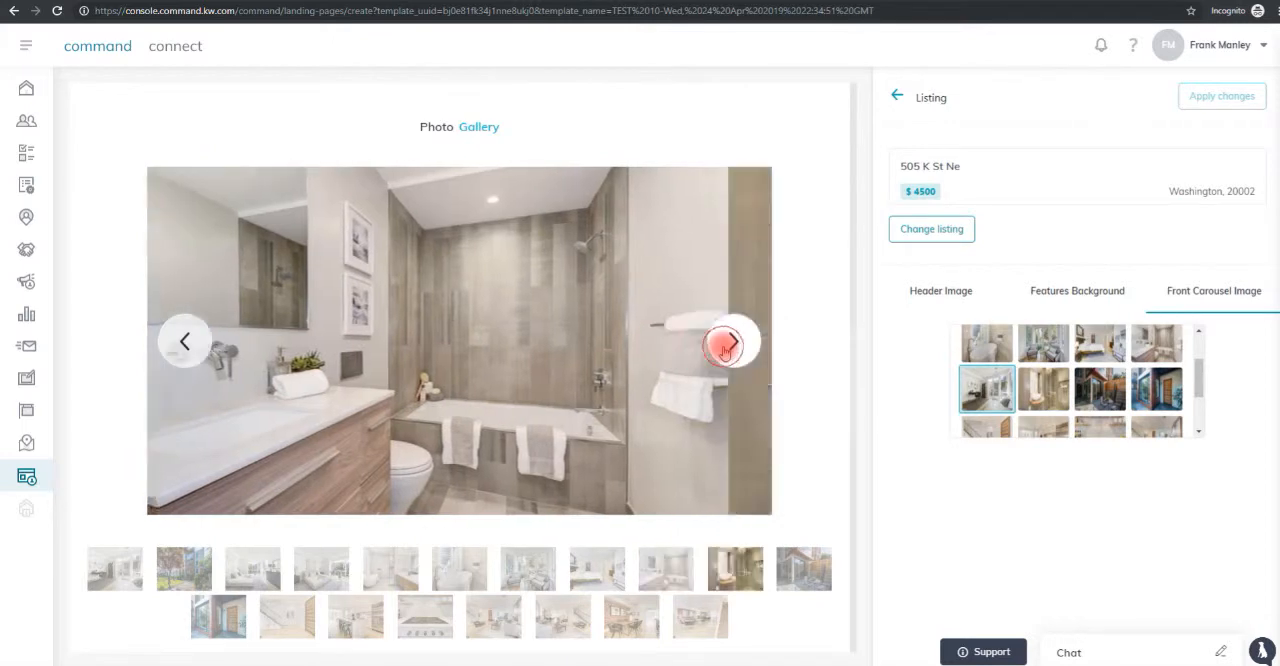
pyautogui.click(725, 347)
pyautogui.click(725, 347)
pyautogui.click(725, 347)
pyautogui.click(725, 347)
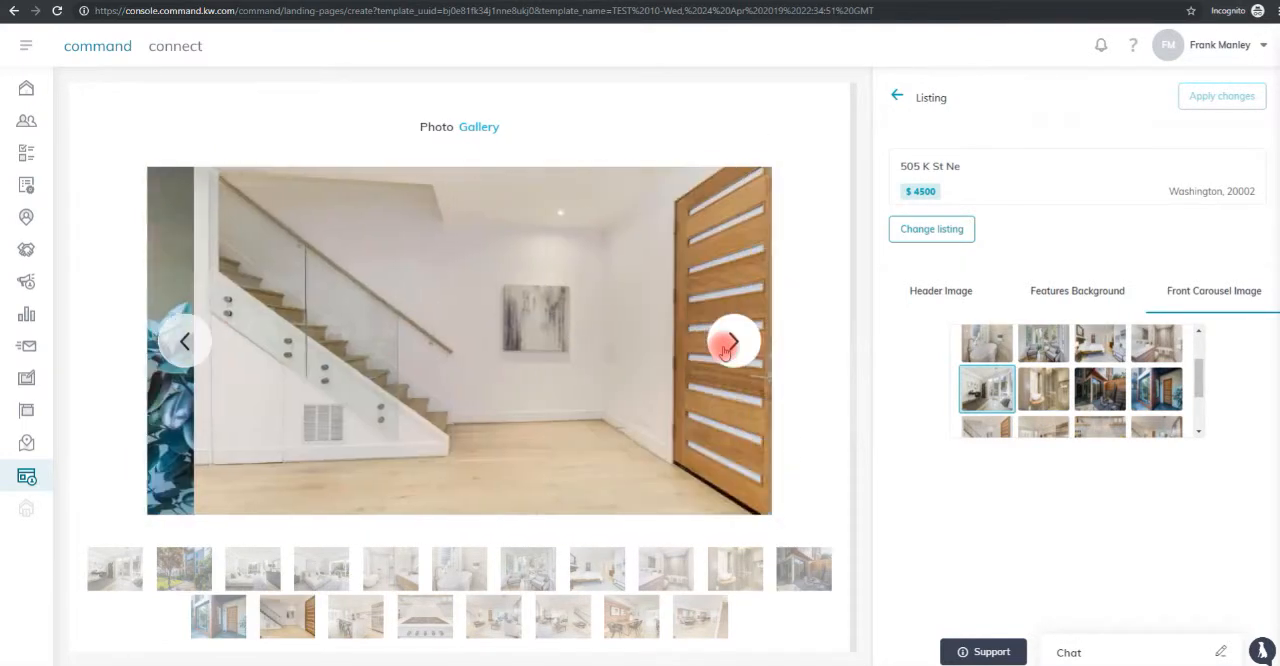
# Open the Local Insights widget and look up all insights for postal code 20005.
pyautogui.scroll(-5, 730, 355)
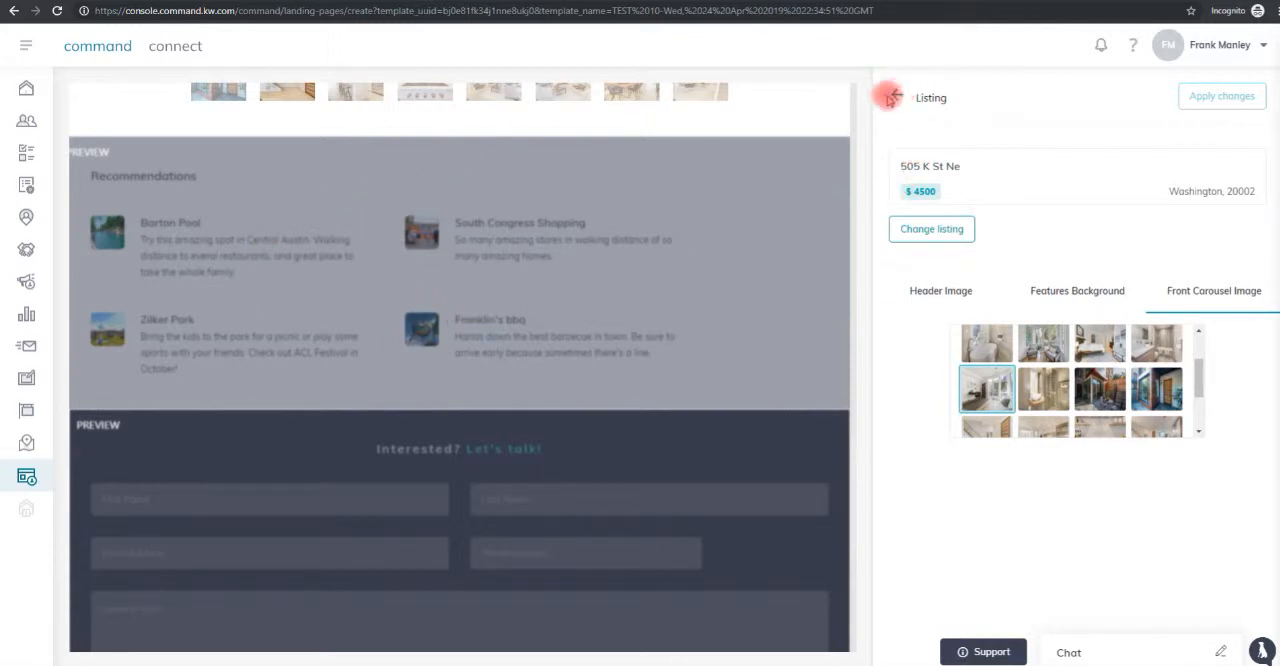
pyautogui.click(897, 97)
pyautogui.click(924, 224)
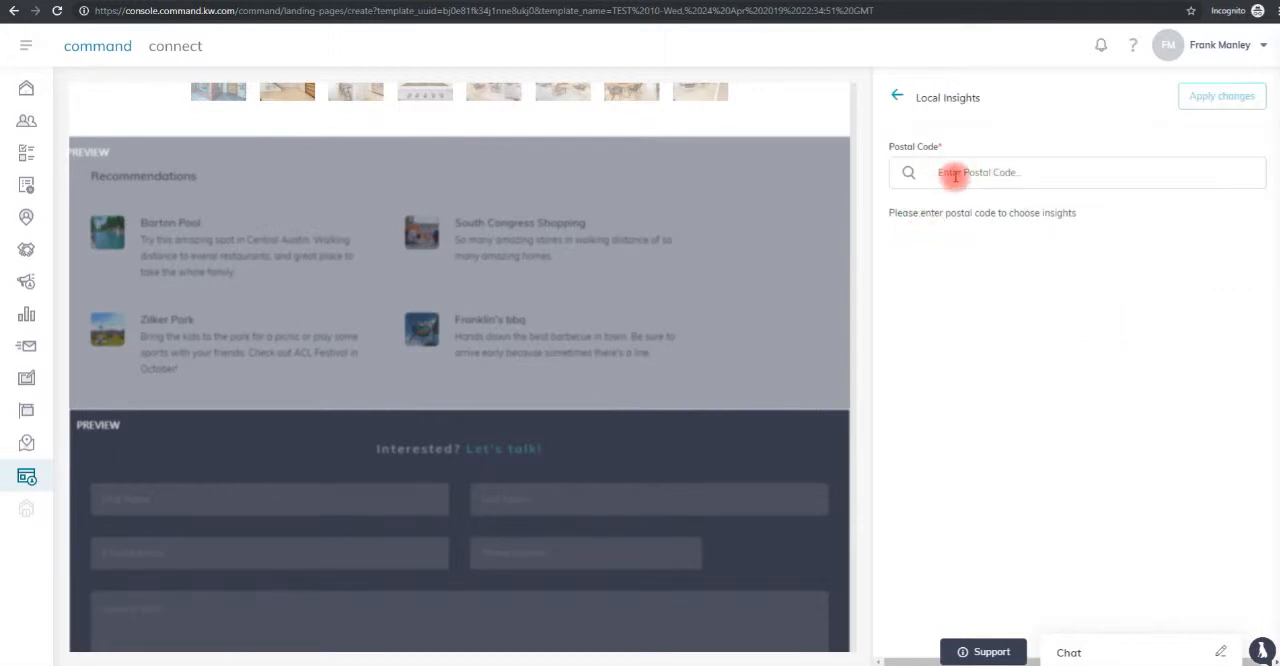
pyautogui.click(956, 175)
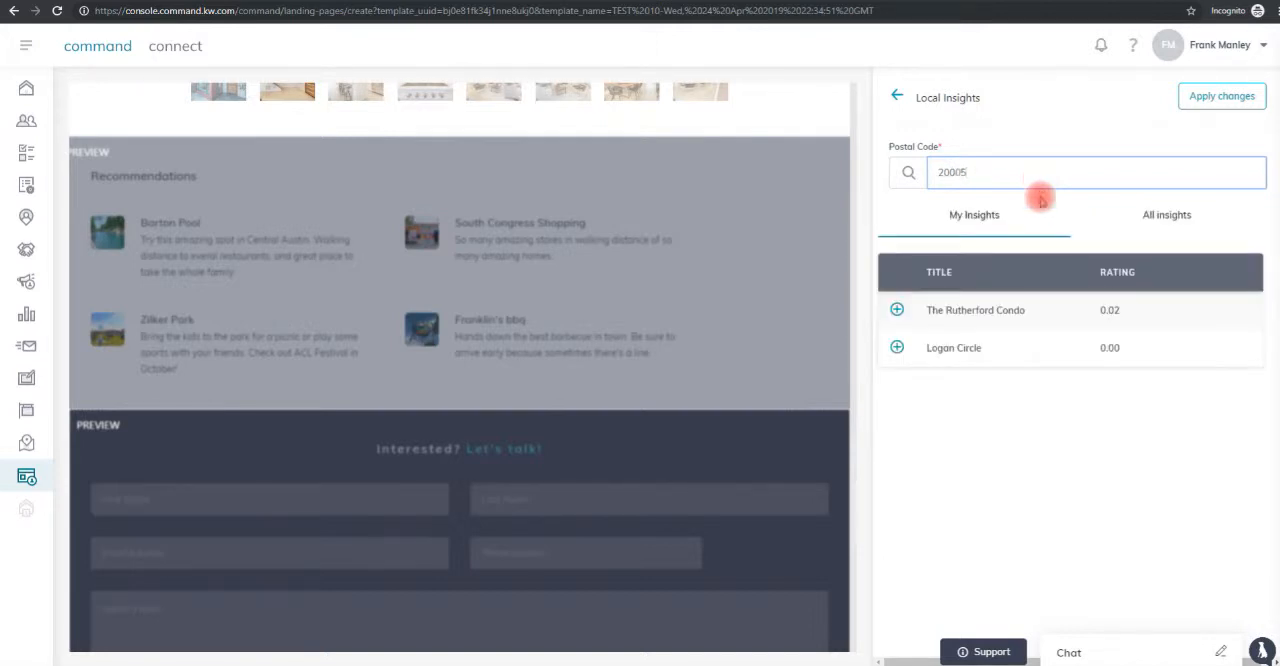
pyautogui.click(1165, 216)
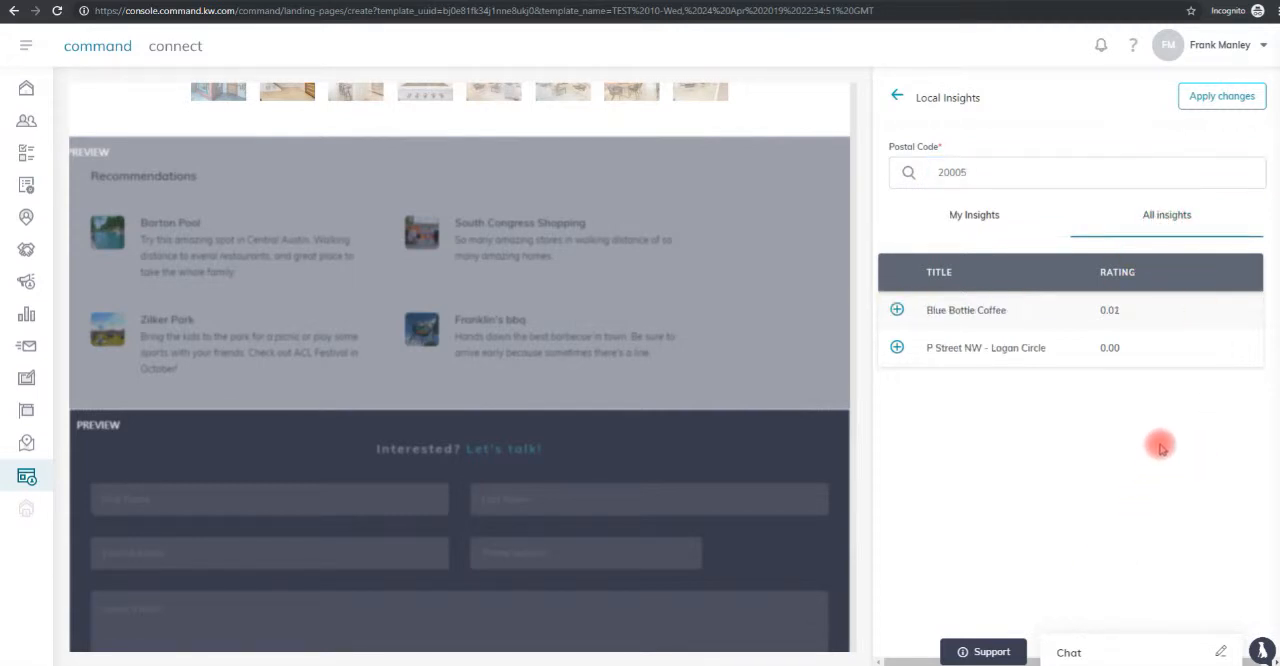
# Add the Blue Bottle Coffee and P Street NW - Logan Circle insights, apply the changes and check the recommendations section.
pyautogui.click(897, 310)
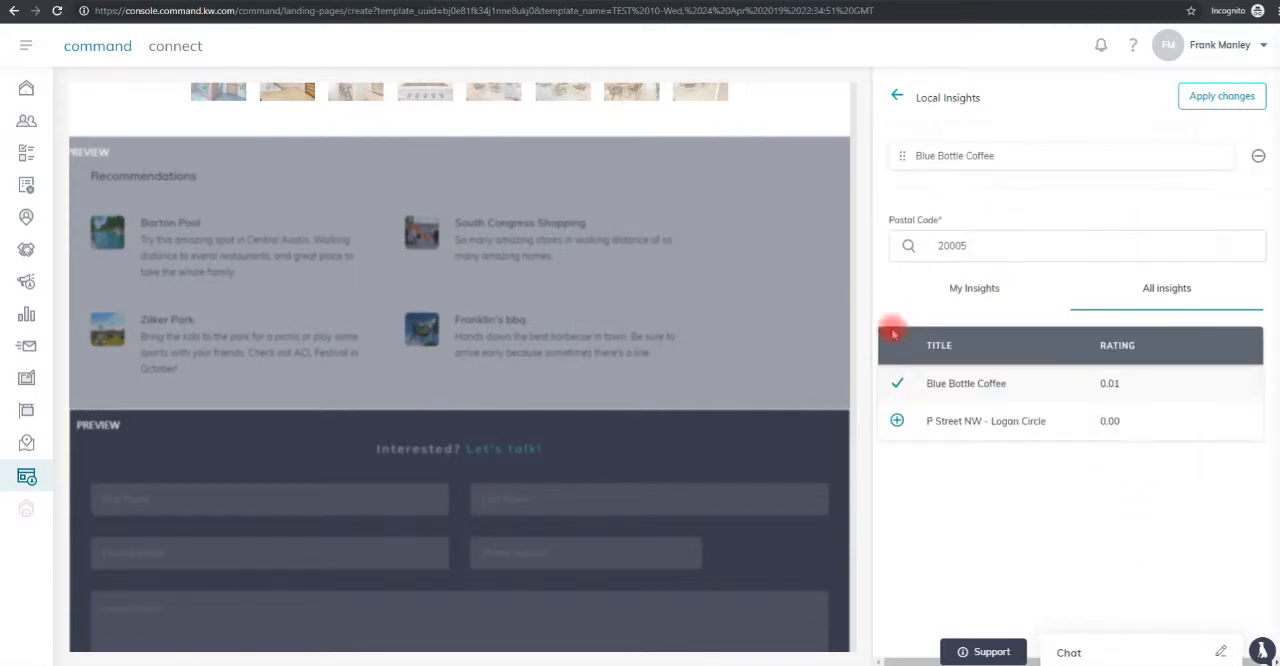
pyautogui.click(897, 422)
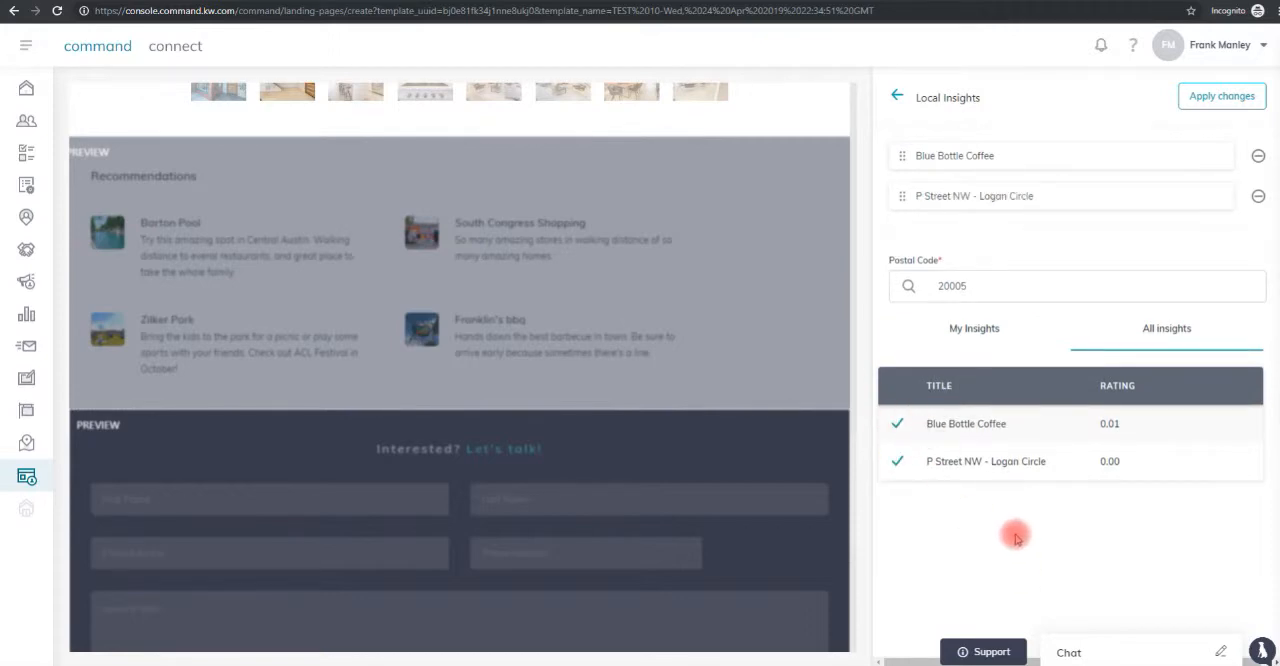
pyautogui.click(1229, 103)
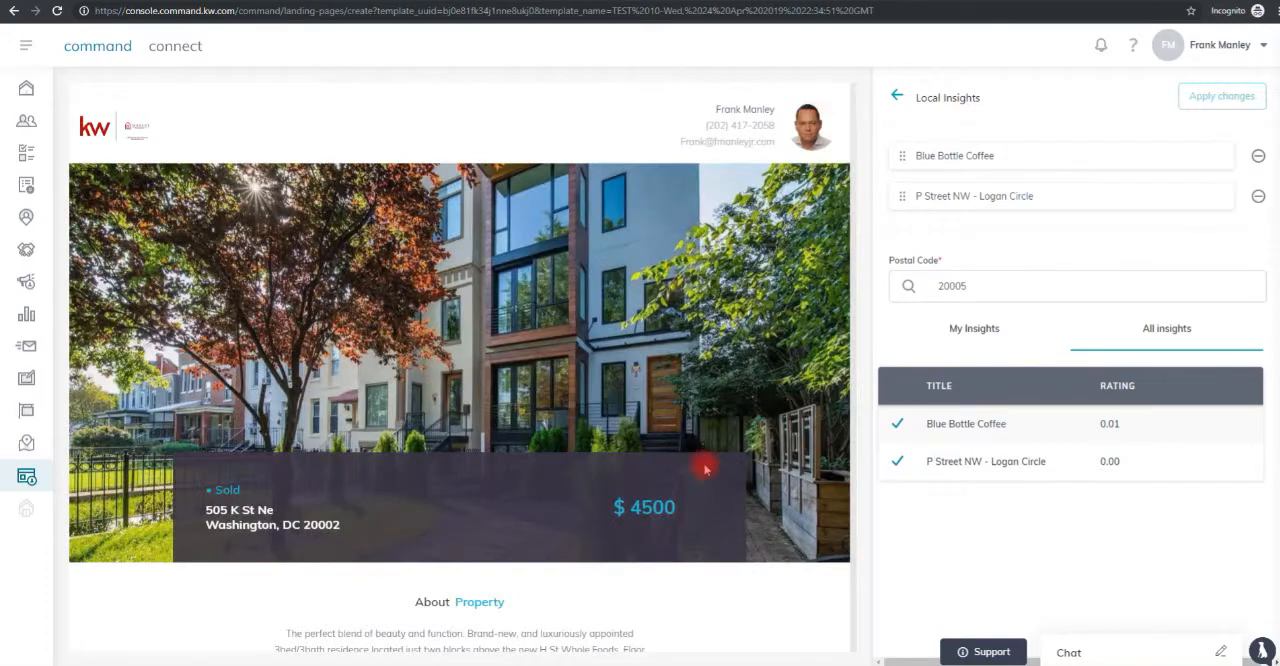
pyautogui.scroll(-15, 704, 468)
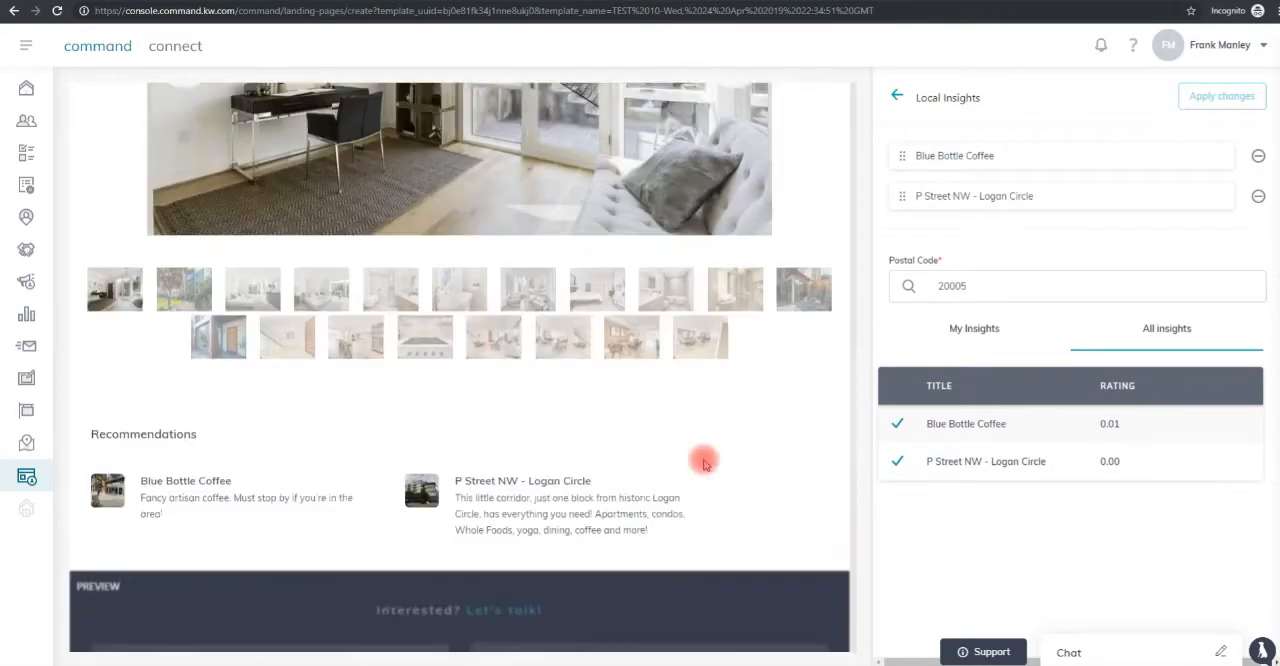
pyautogui.scroll(-3, 704, 463)
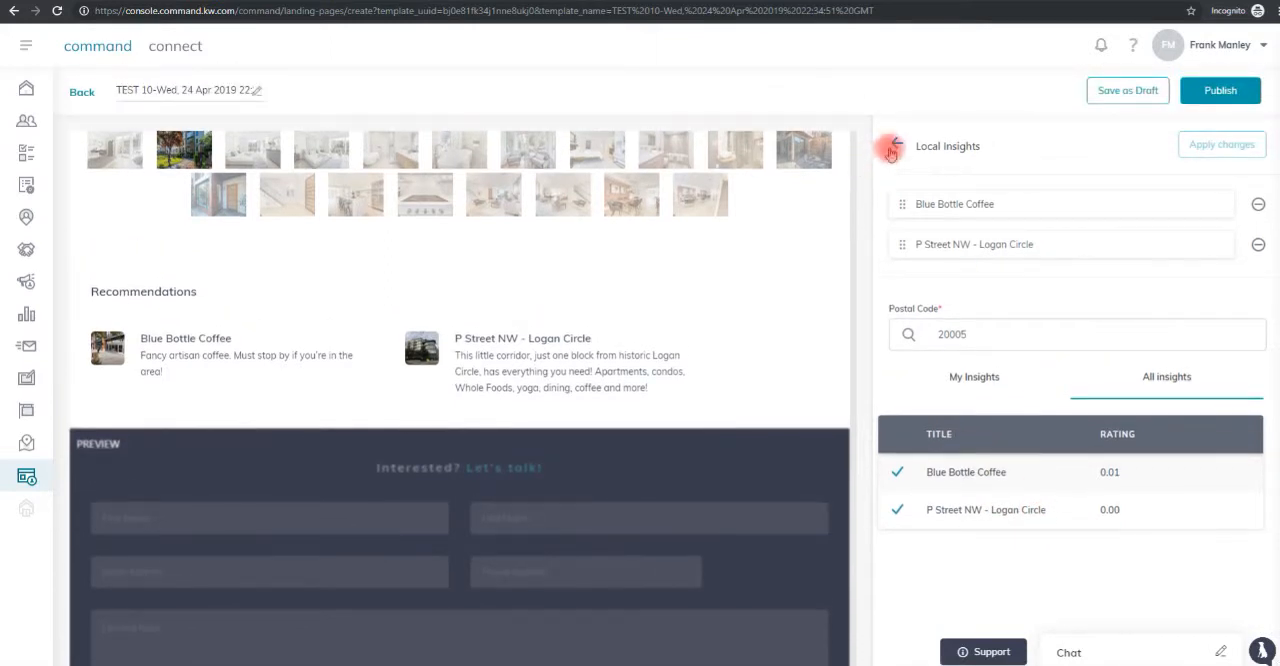
# Examine the Lead Form widget's header setting and the form and footer previews at the end of the page.
pyautogui.click(892, 145)
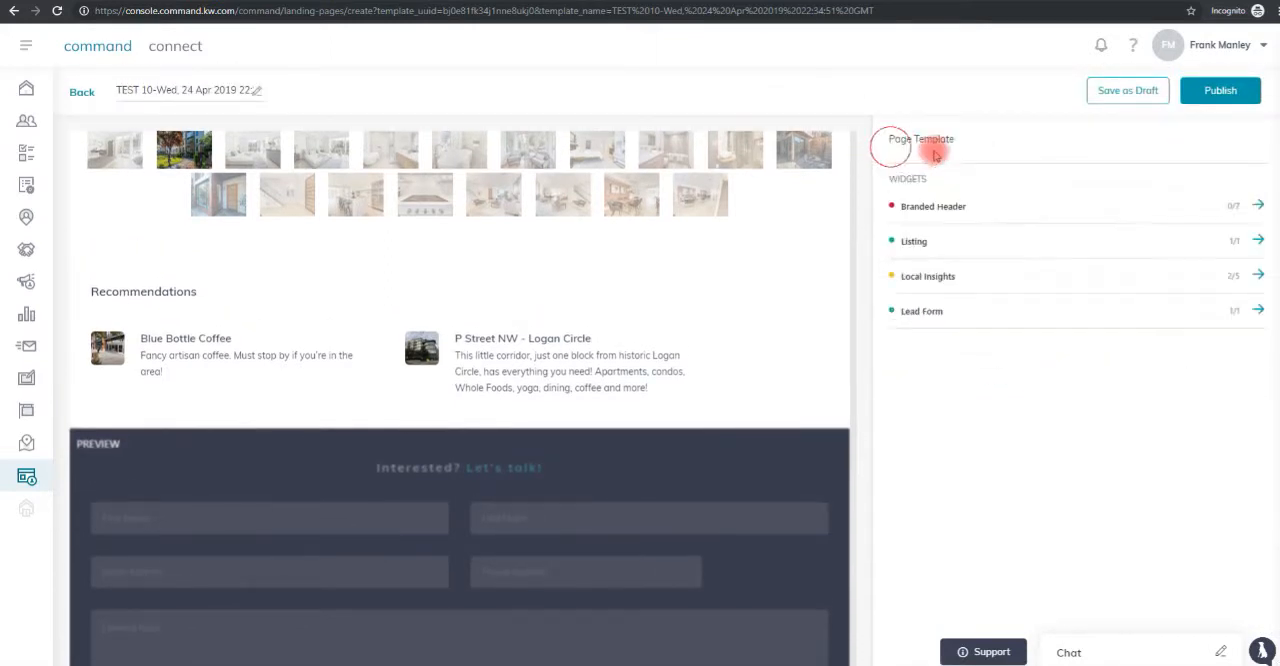
pyautogui.click(934, 311)
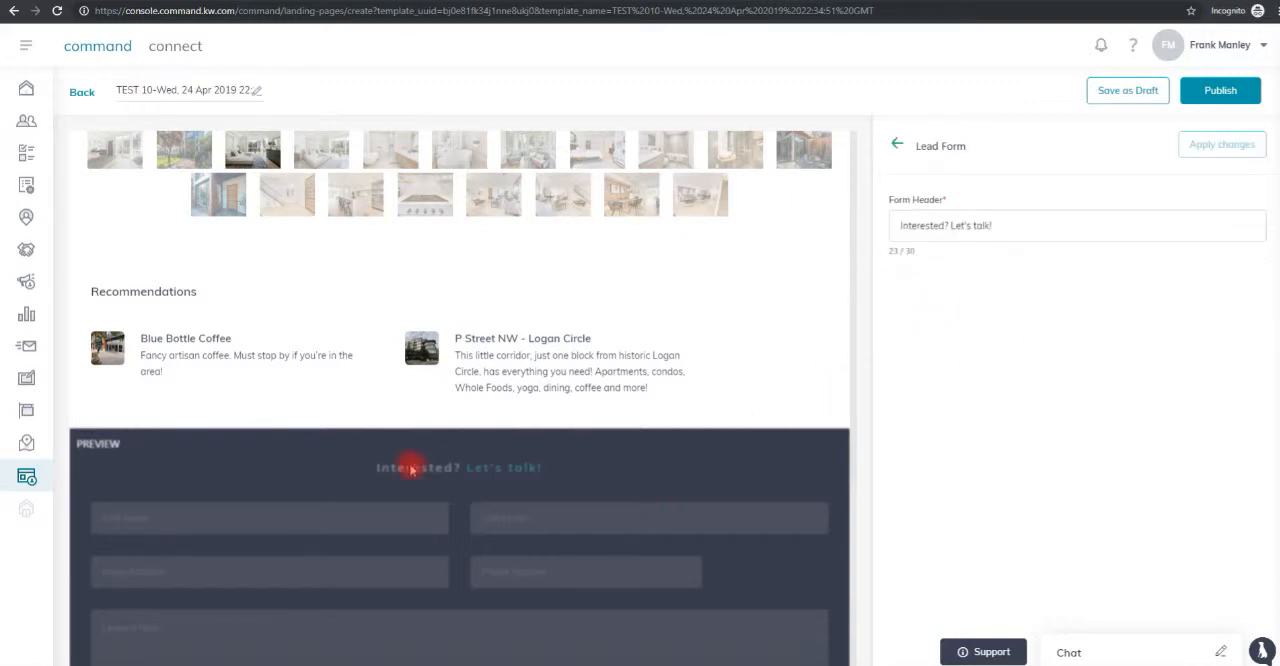
pyautogui.scroll(-2, 460, 430)
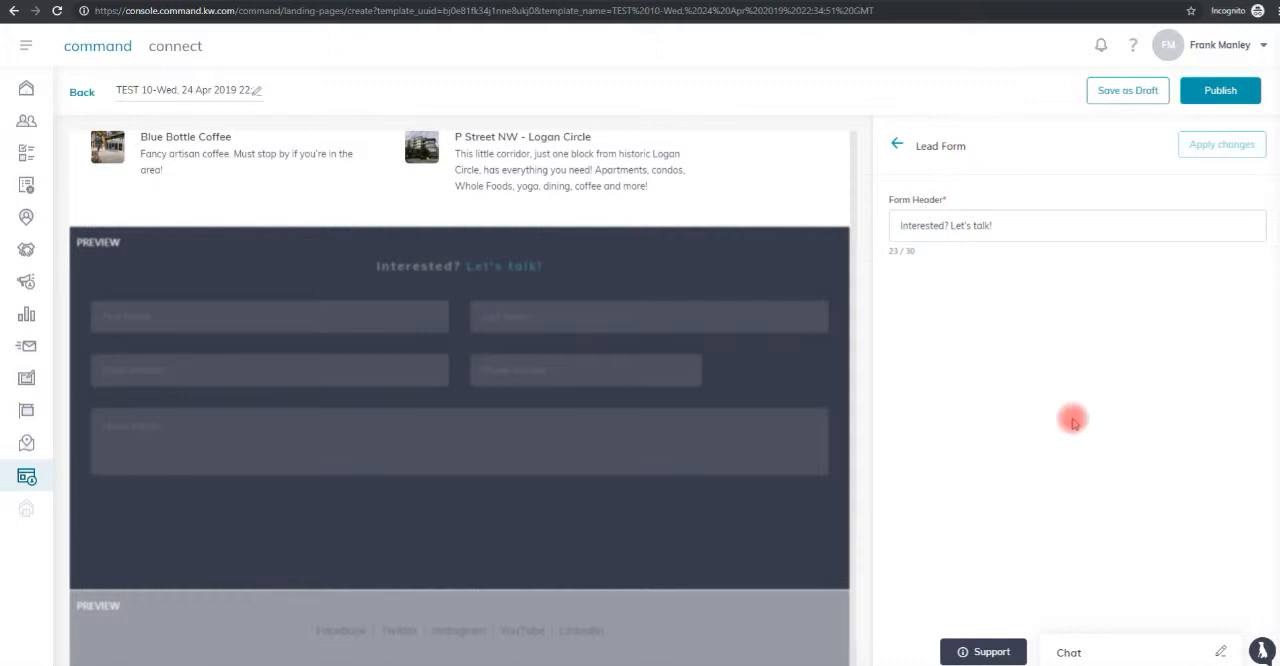
pyautogui.scroll(-1, 1072, 422)
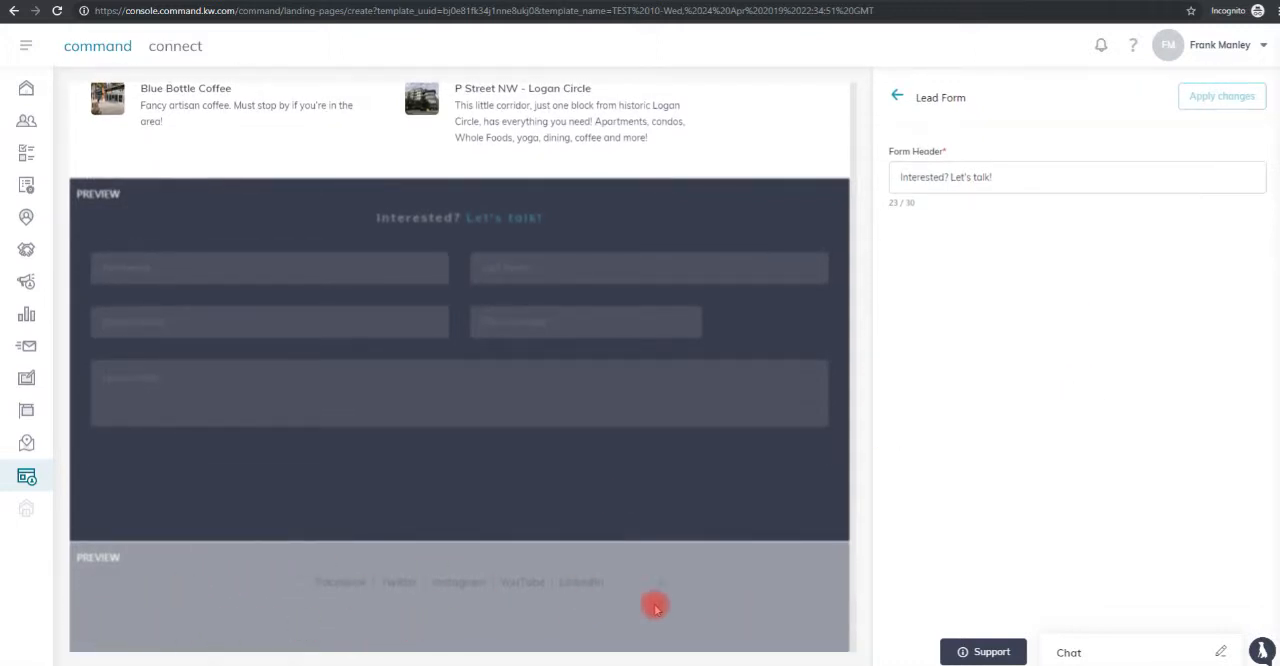
# Save the landing page as a draft and confirm.
pyautogui.scroll(1, 1100, 463)
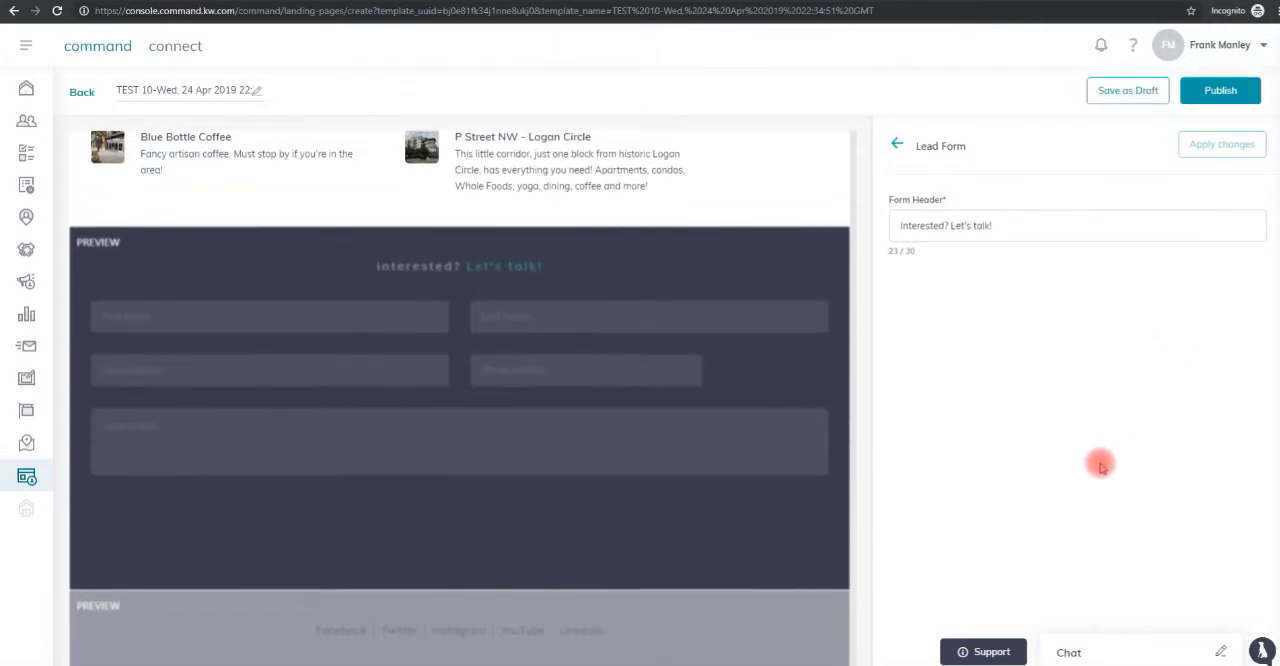
pyautogui.click(1129, 92)
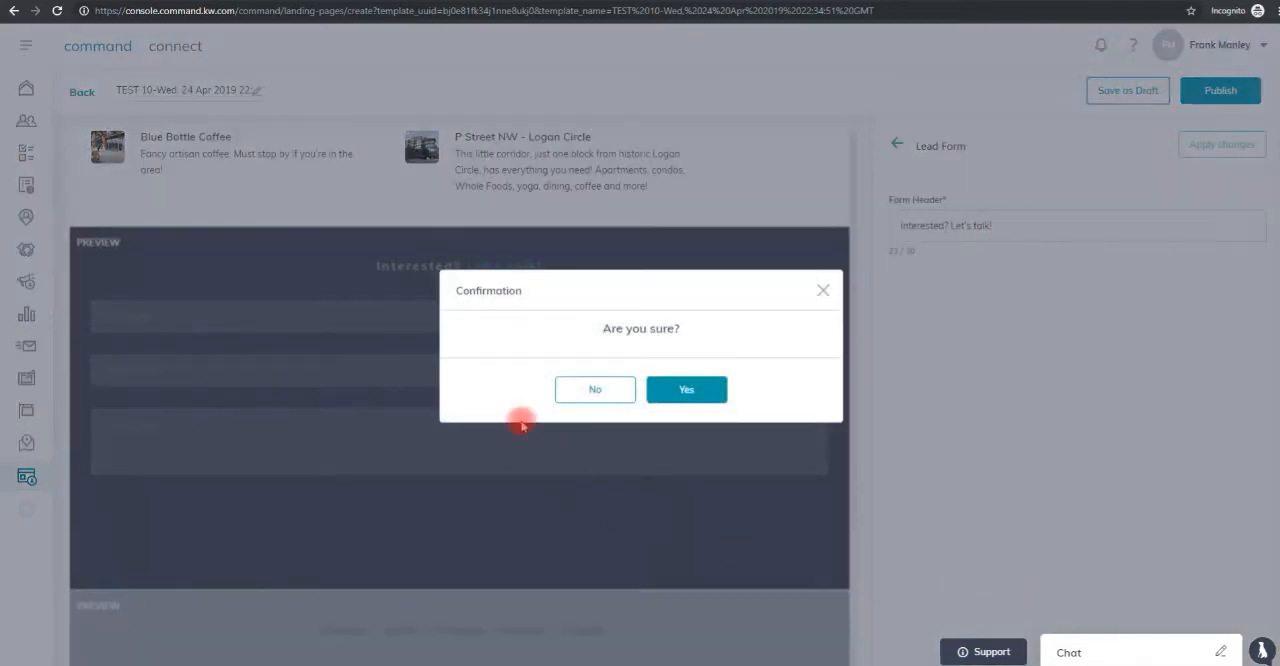
pyautogui.click(686, 398)
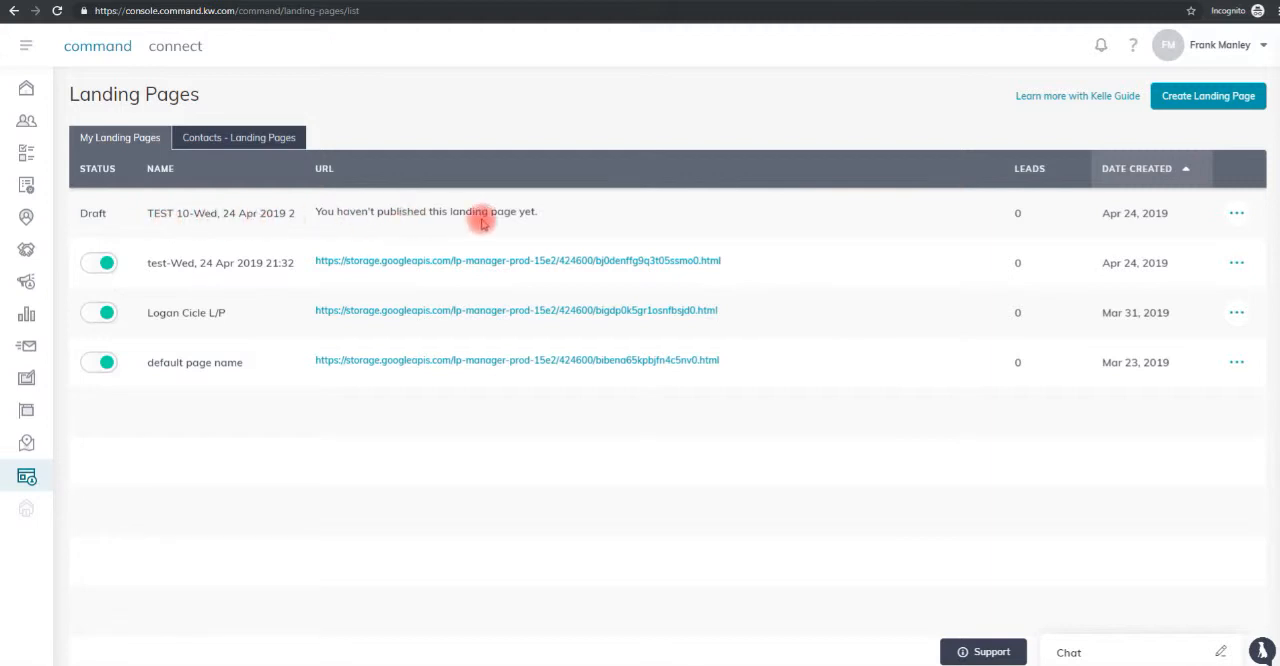
# Publish the TEST 10 draft from the landing pages list and confirm.
pyautogui.click(1236, 214)
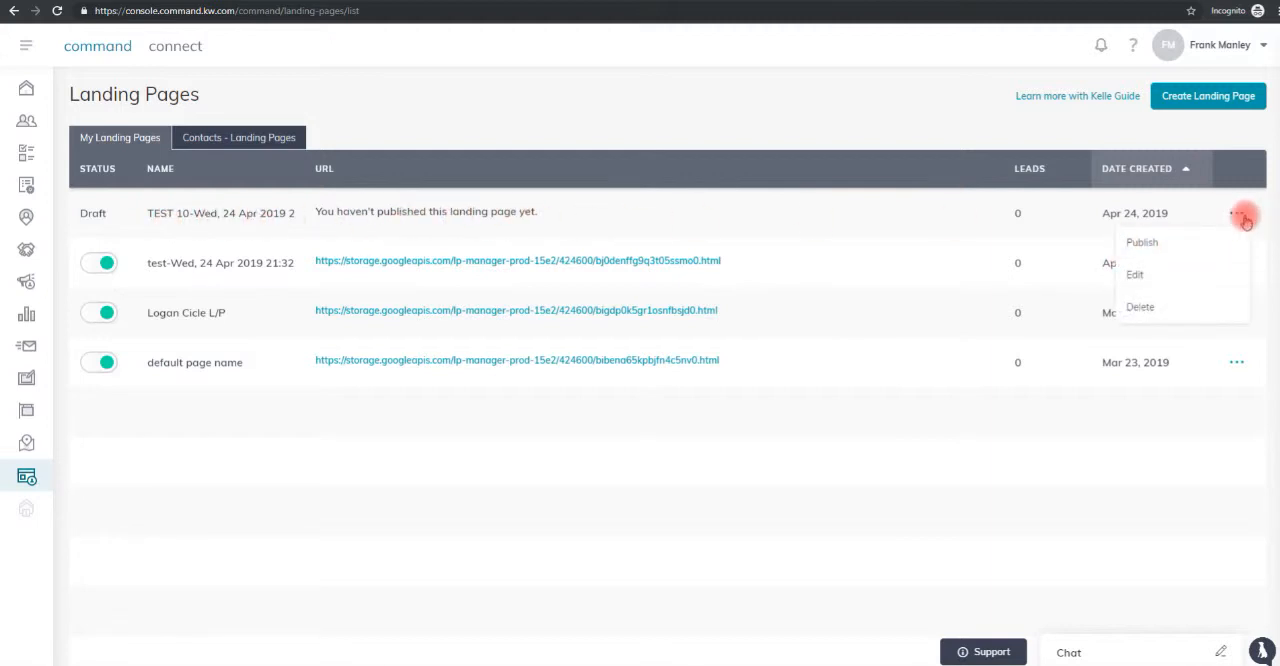
pyautogui.click(1142, 244)
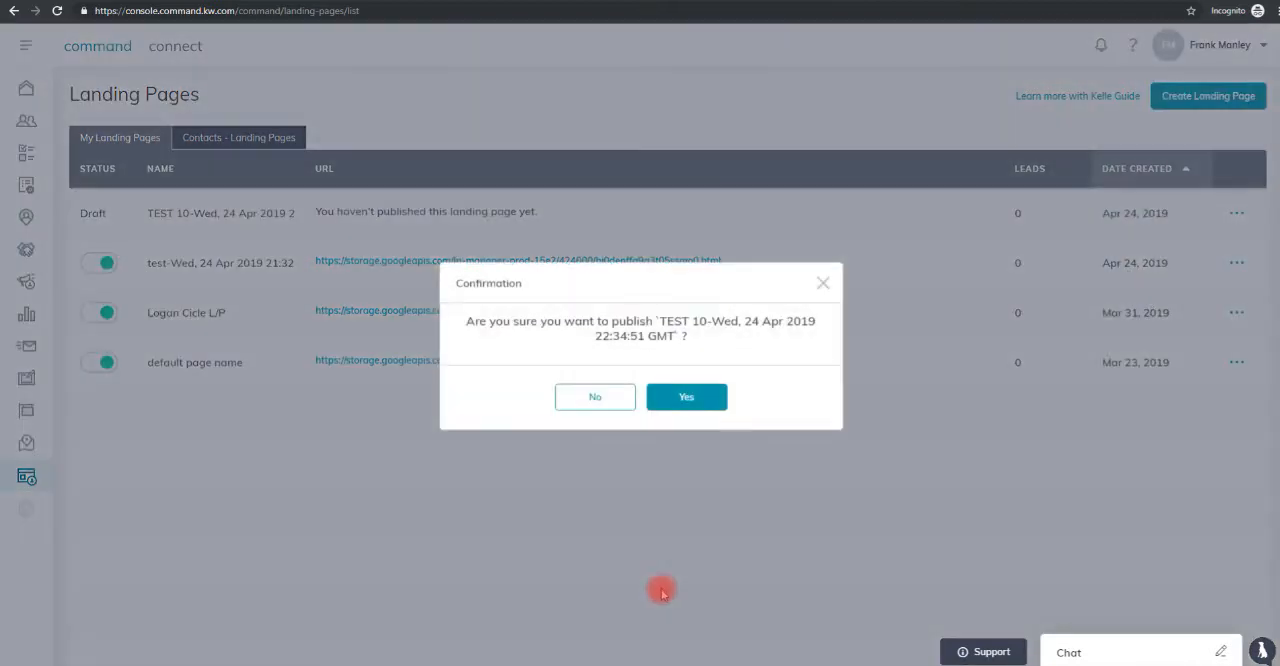
pyautogui.click(690, 398)
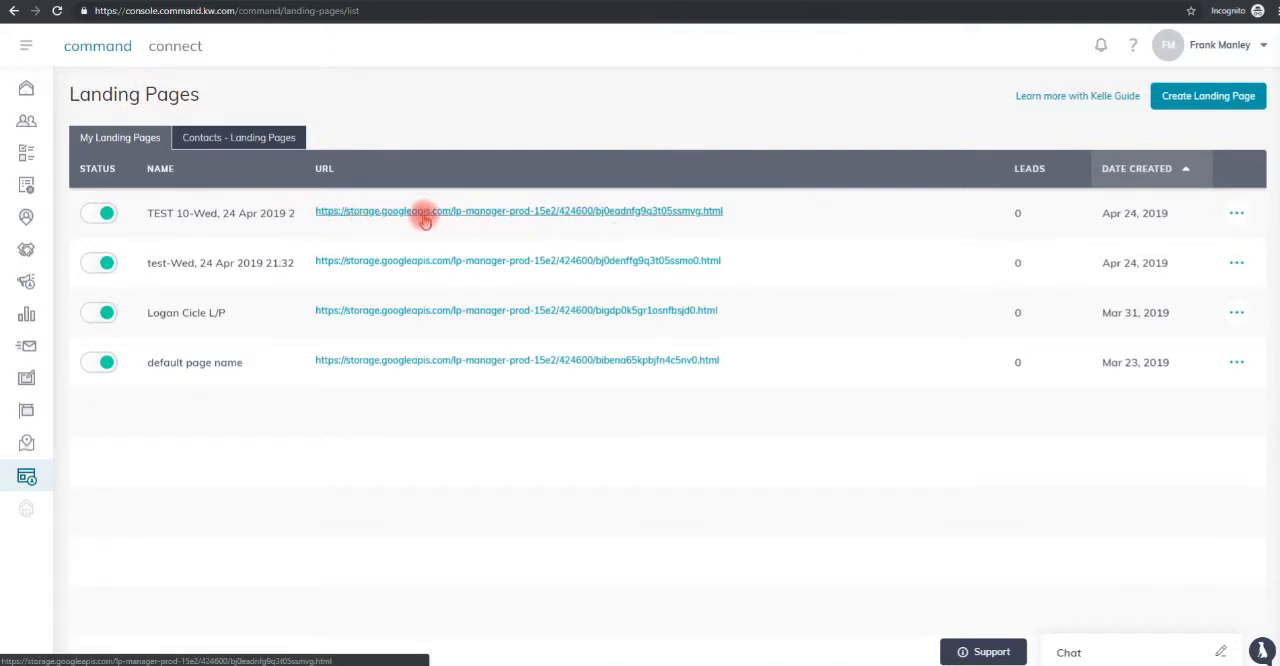
# Open the published TEST 10 landing page and look through it from the header to the lead form and footer.
pyautogui.click(489, 214)
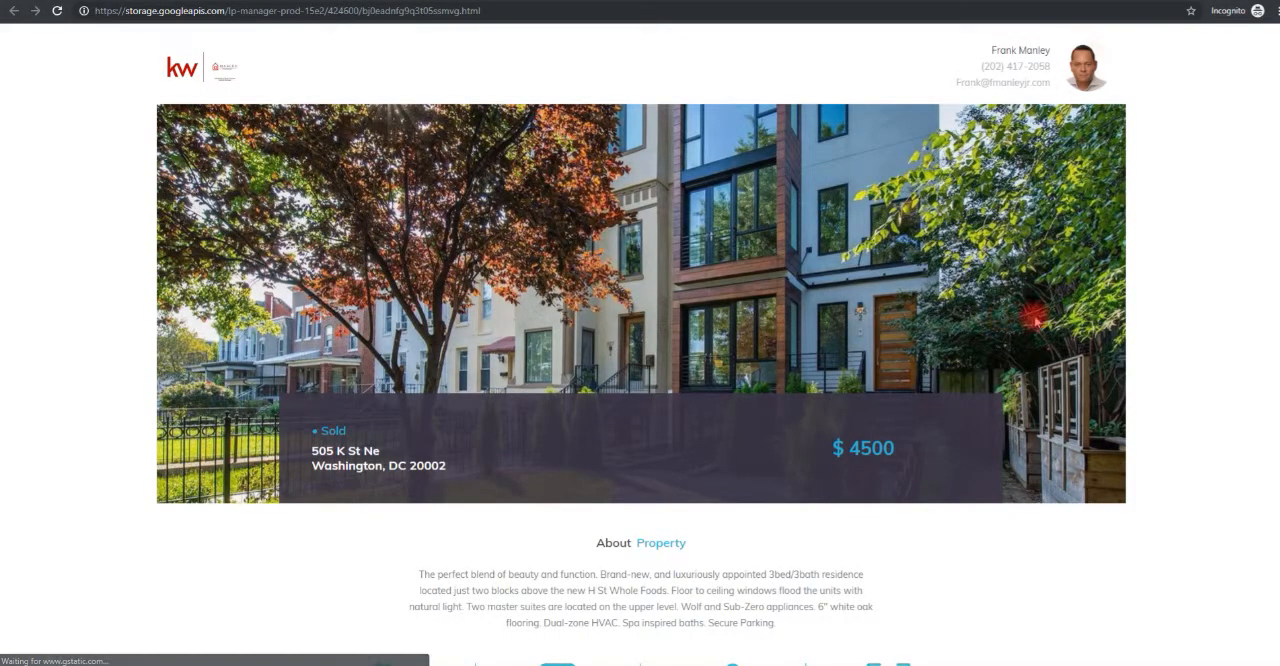
pyautogui.scroll(-14, 1215, 318)
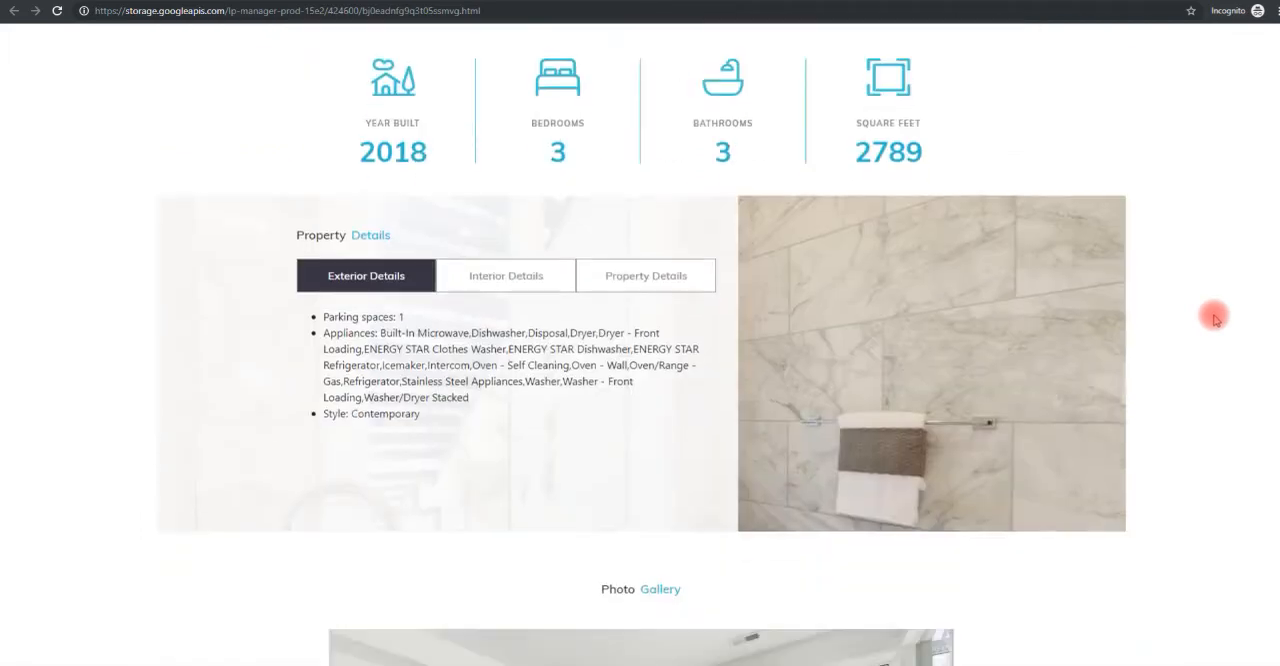
pyautogui.scroll(-4, 1211, 318)
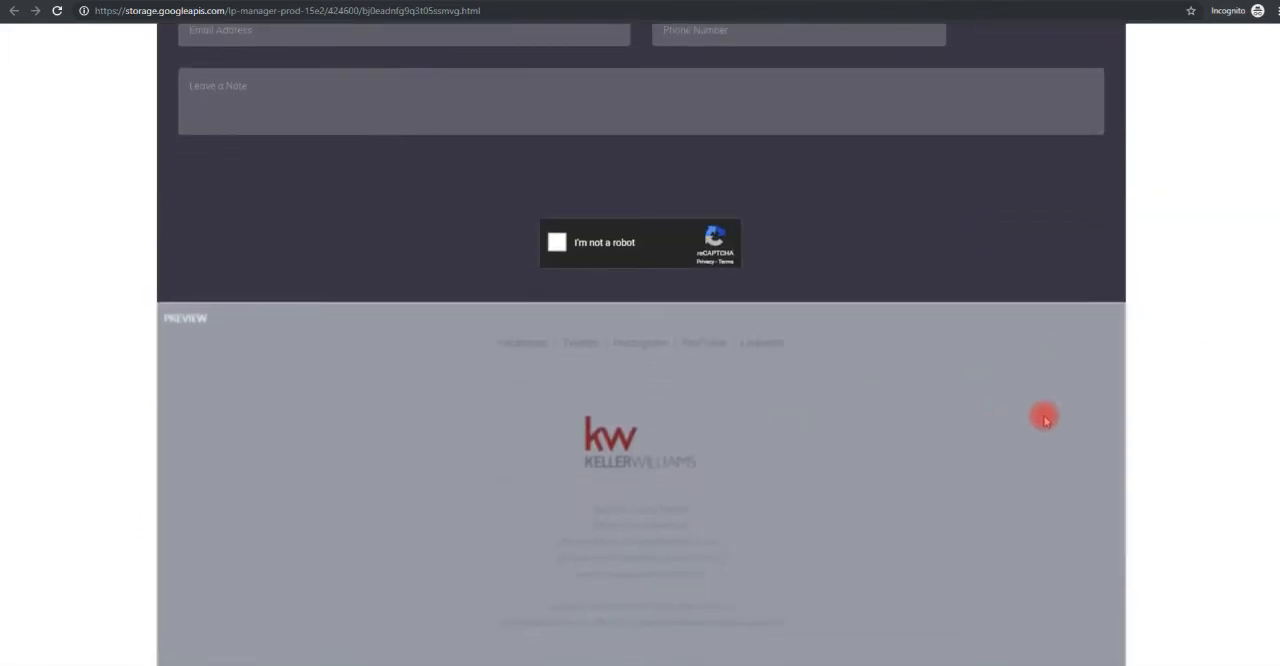
pyautogui.scroll(15, 1043, 418)
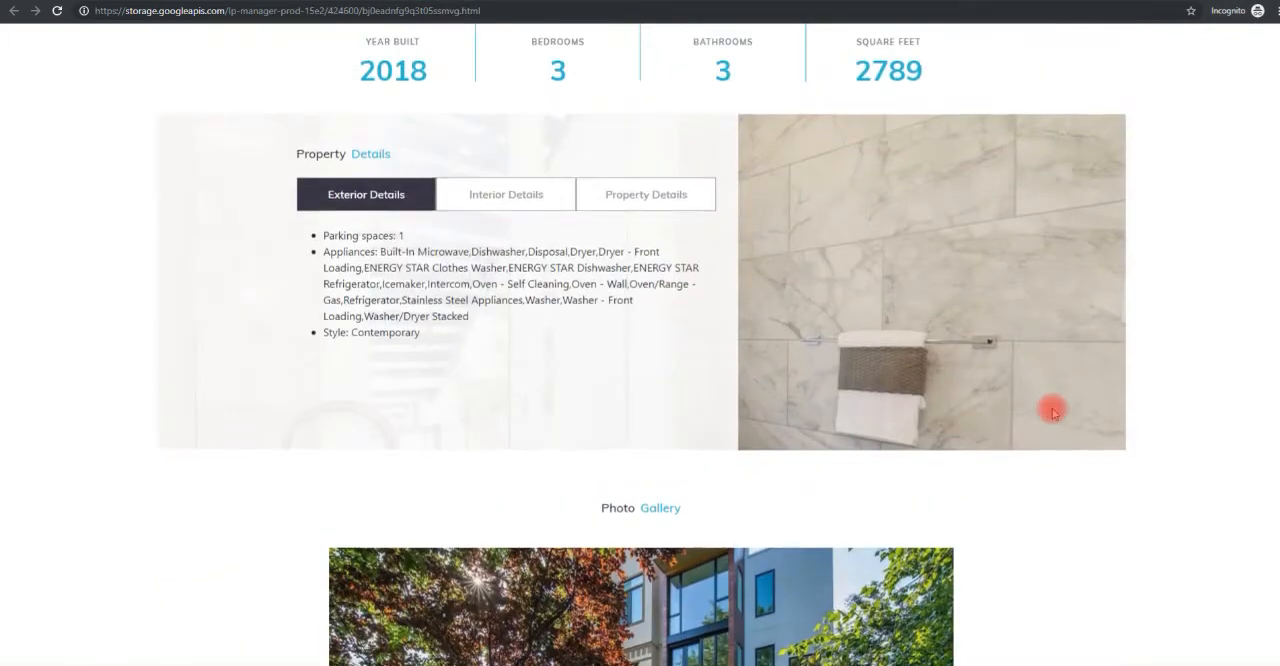
pyautogui.scroll(6, 1053, 412)
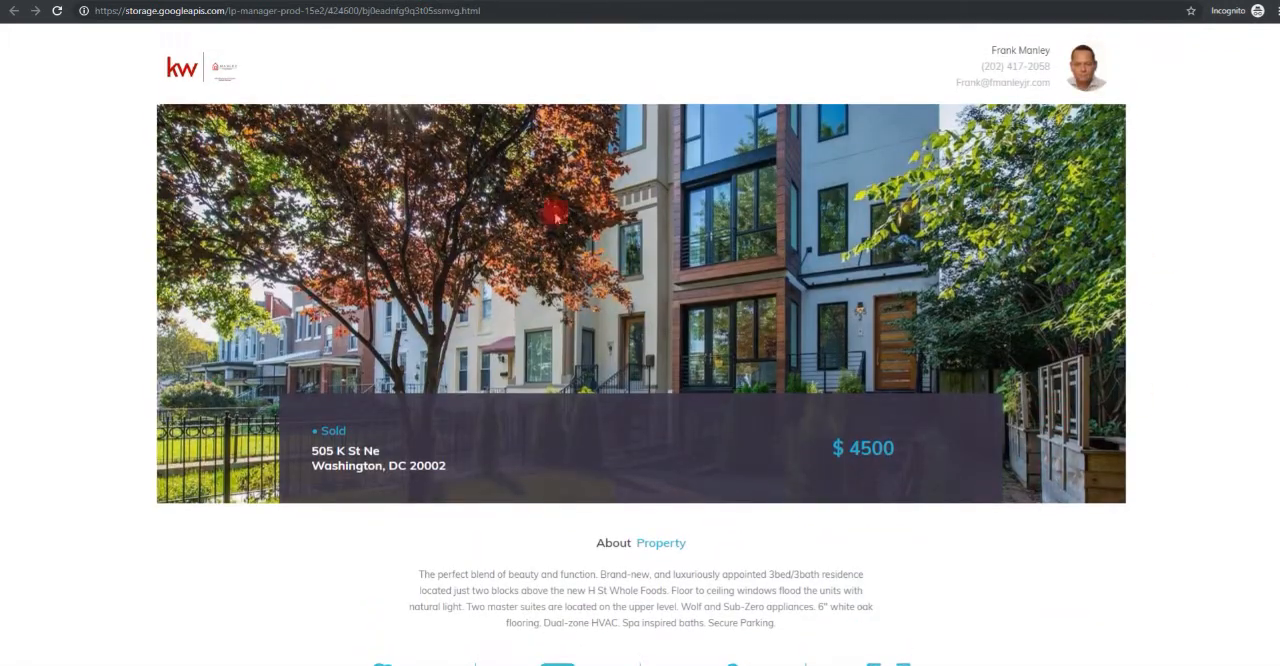
# Browse through the property pictures in the published page's Photo Gallery.
pyautogui.scroll(-4, 927, 262)
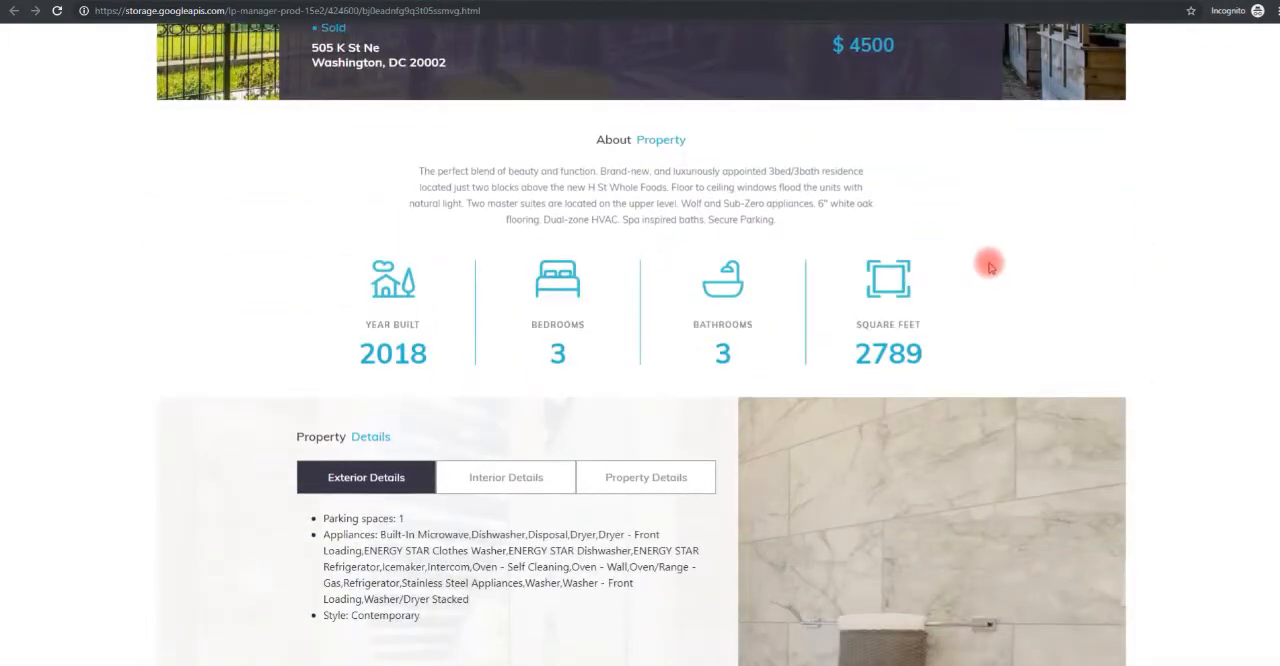
pyautogui.scroll(-7, 988, 265)
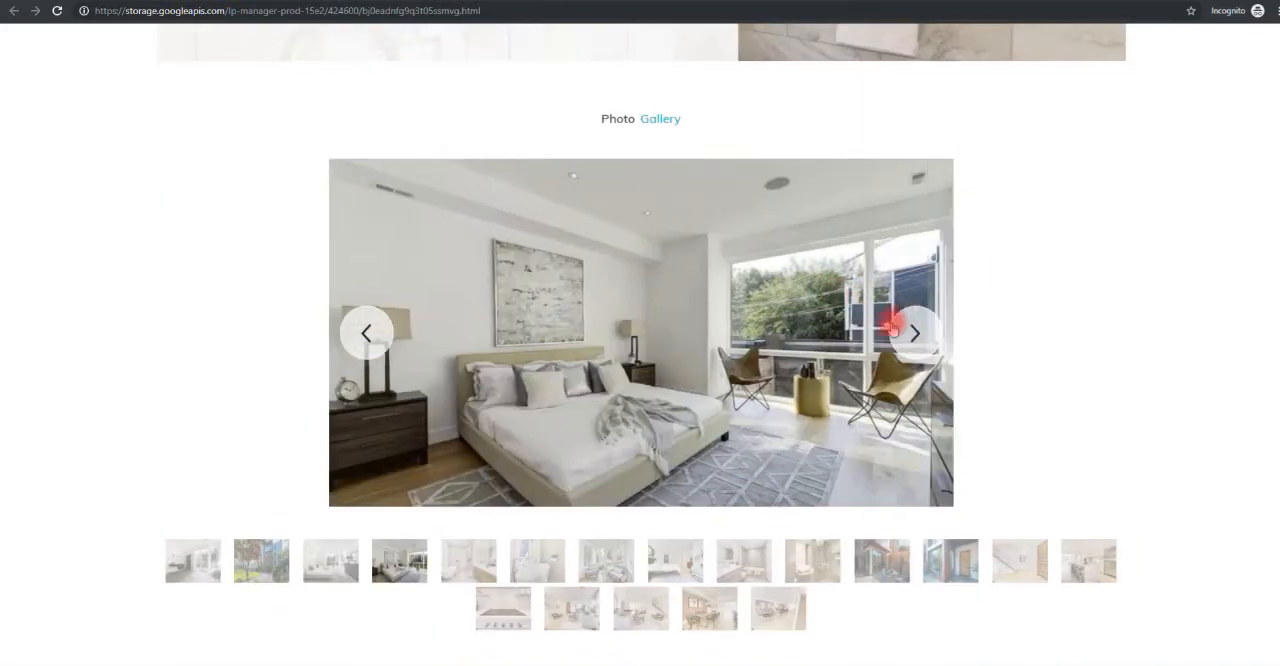
pyautogui.click(928, 342)
pyautogui.click(928, 342)
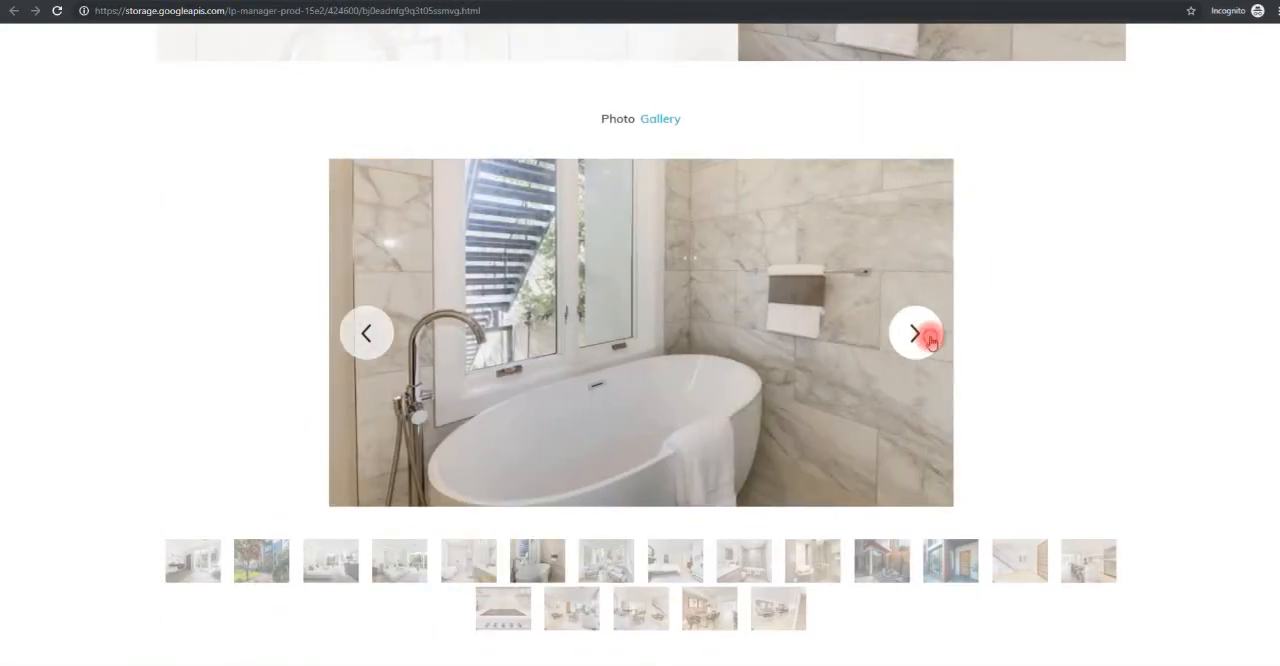
pyautogui.click(928, 342)
pyautogui.click(928, 342)
pyautogui.click(928, 342)
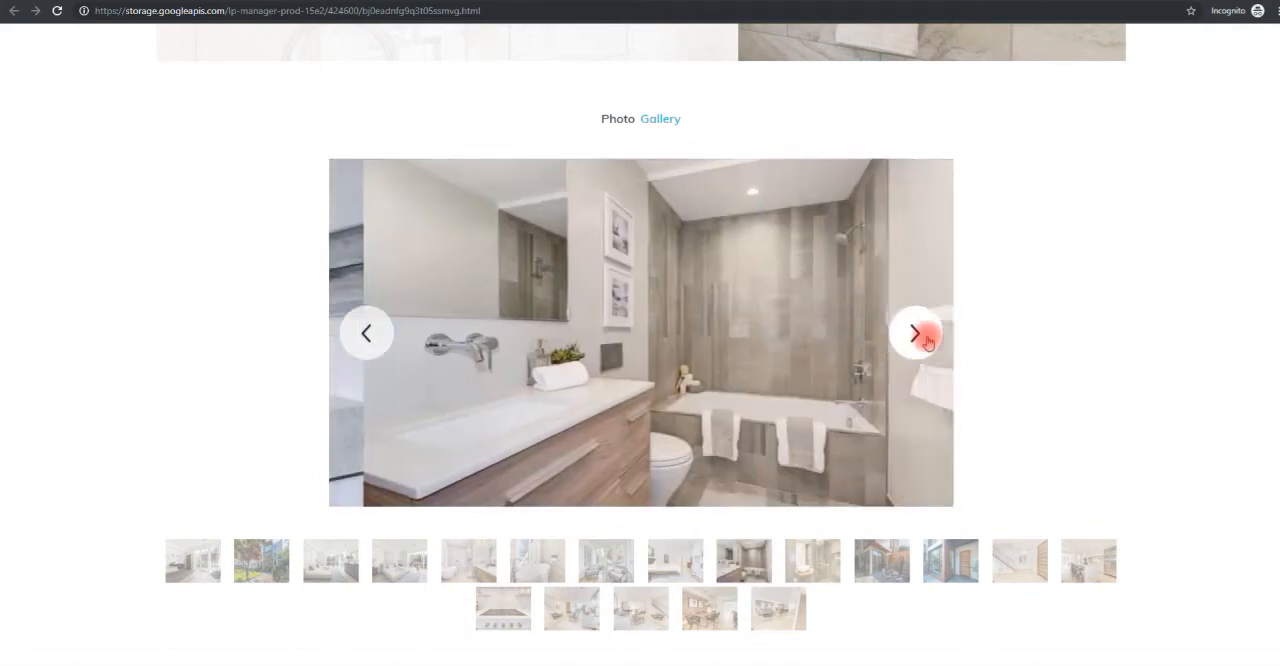
pyautogui.click(927, 342)
pyautogui.click(926, 342)
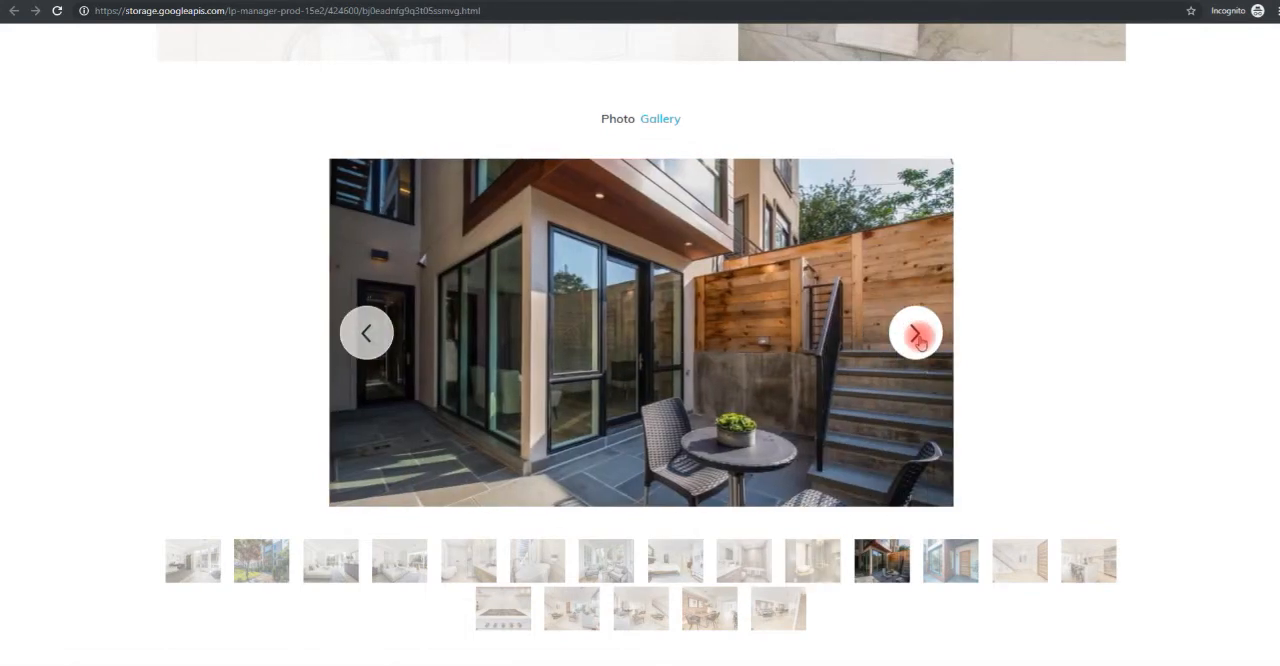
pyautogui.click(917, 340)
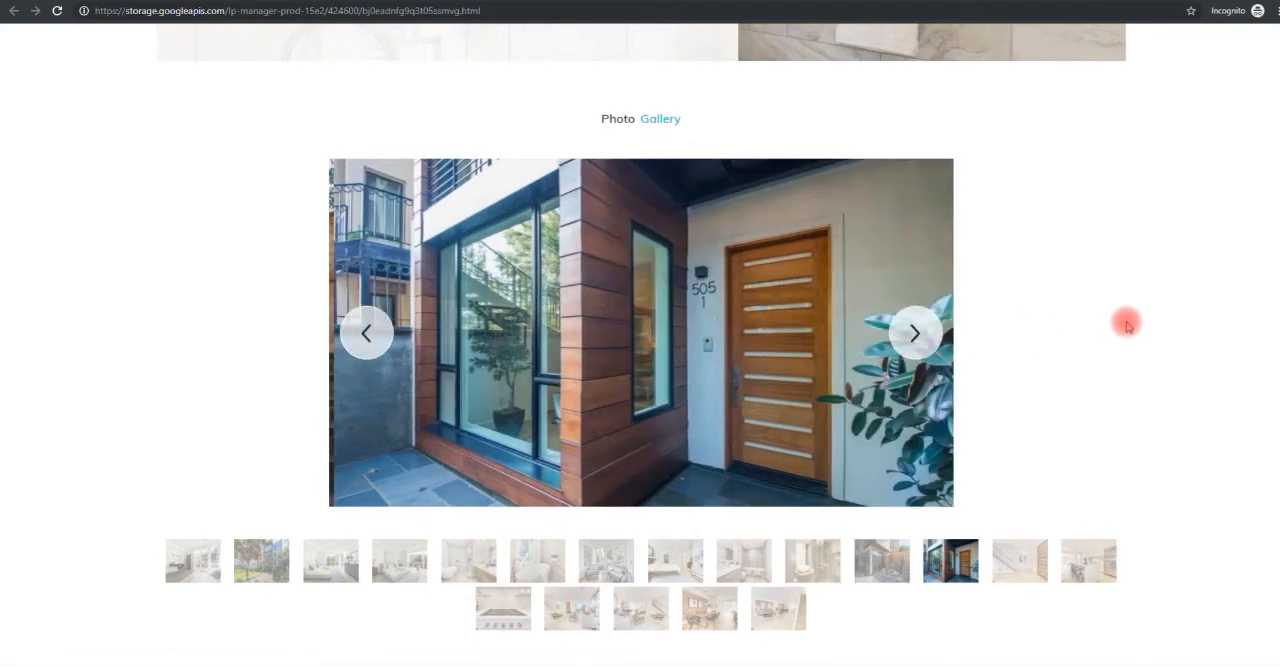
pyautogui.click(898, 335)
# Review the published page's hero banner, web address, property facts and Property Details section.
pyautogui.scroll(1, 547, 322)
pyautogui.scroll(8, 547, 322)
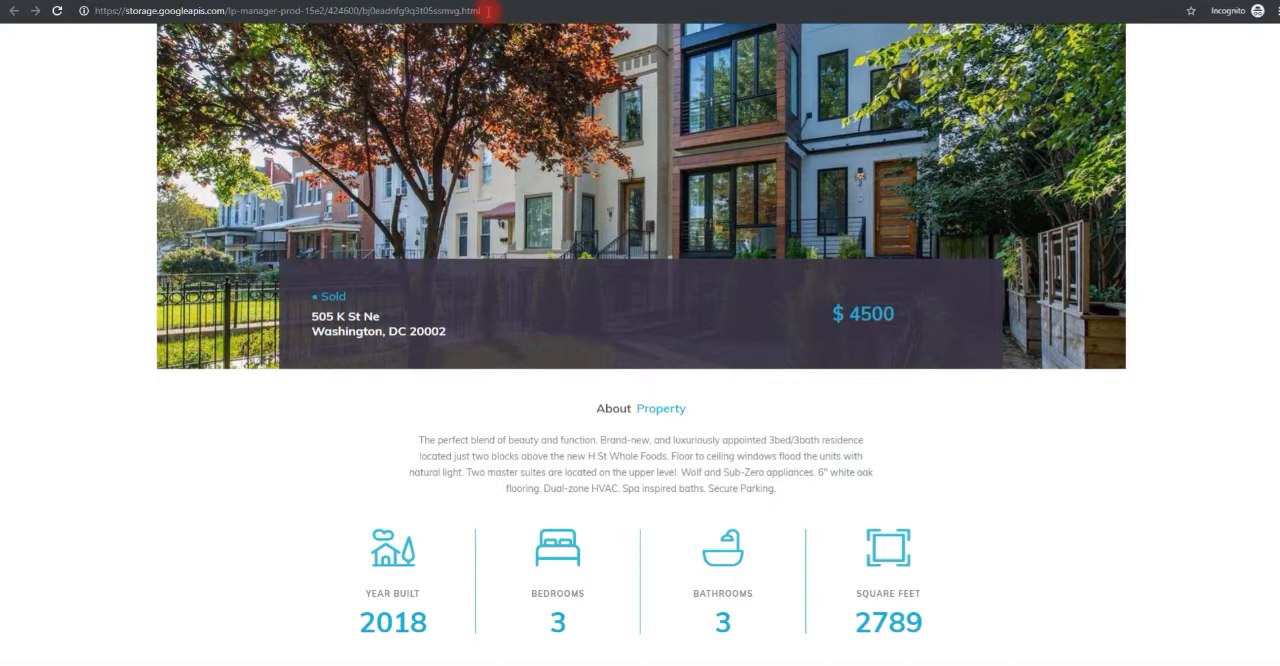
pyautogui.scroll(2, 1070, 525)
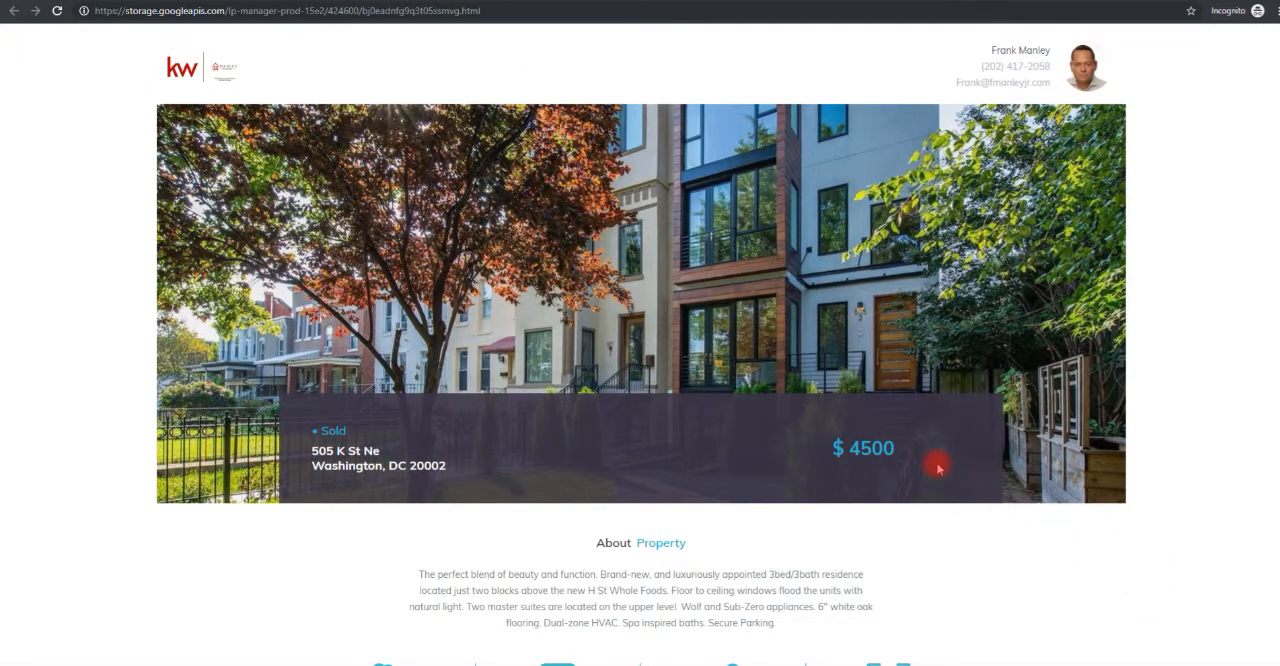
pyautogui.scroll(-6, 938, 468)
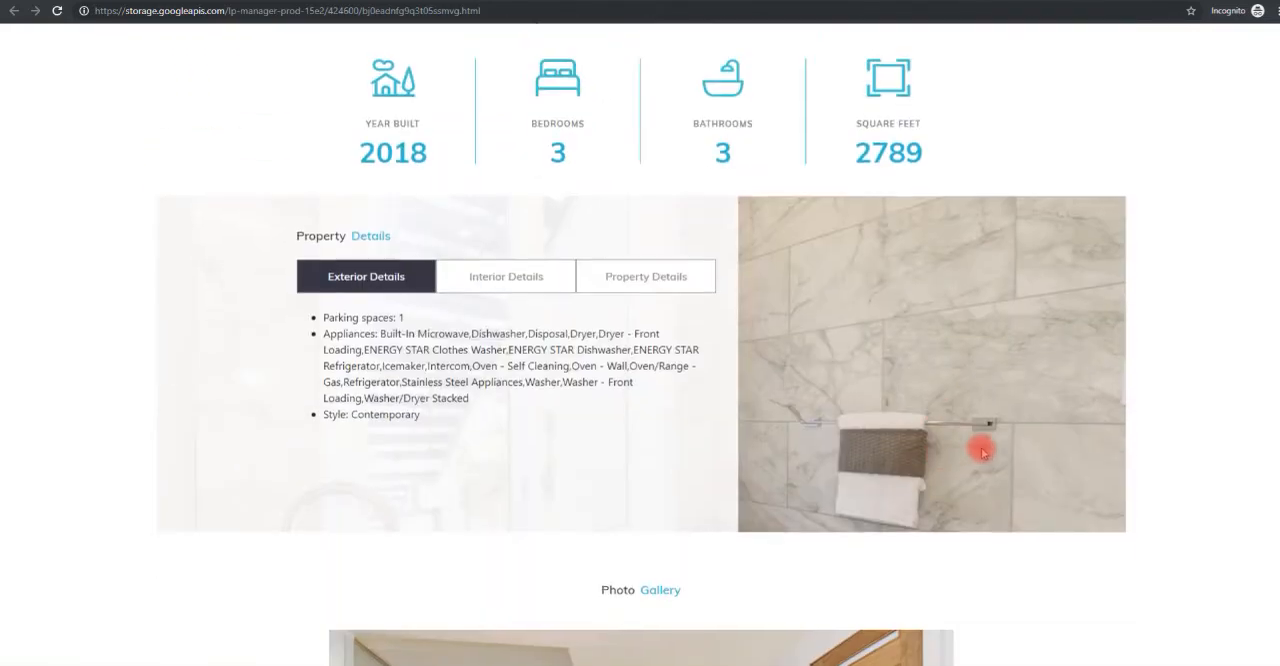
pyautogui.scroll(6, 983, 453)
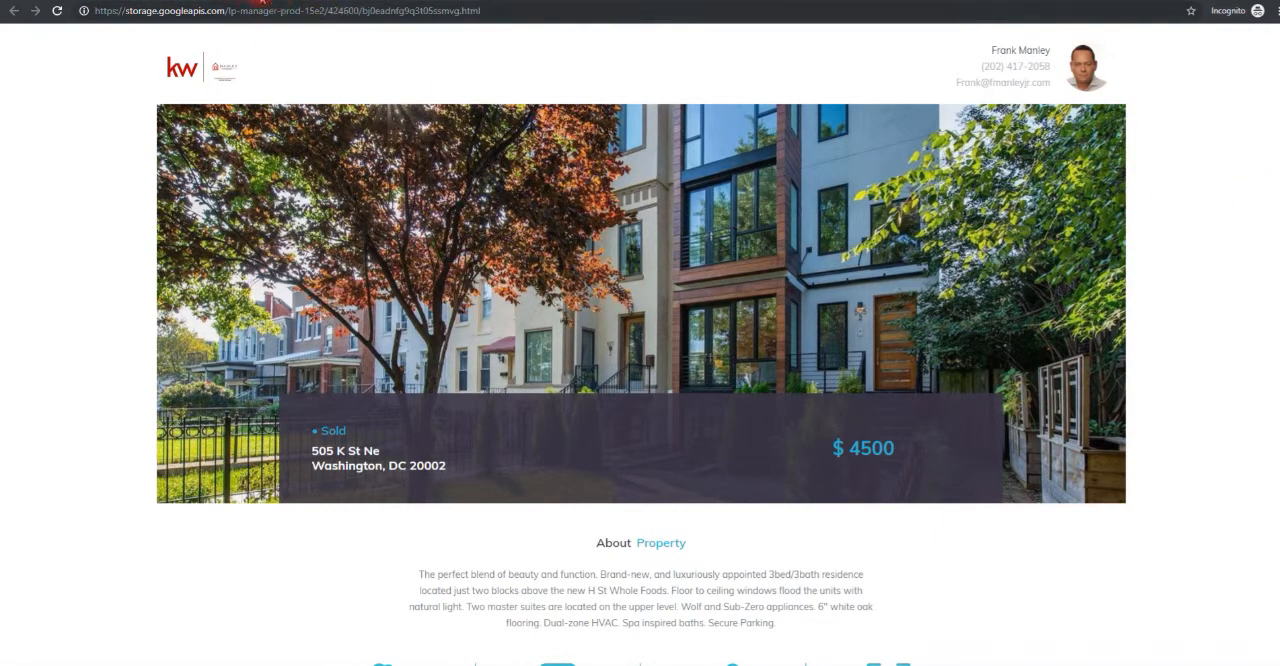
# Return to the Command console, go to its home overview and open Landing Pages from there.
pyautogui.click(202, 2)
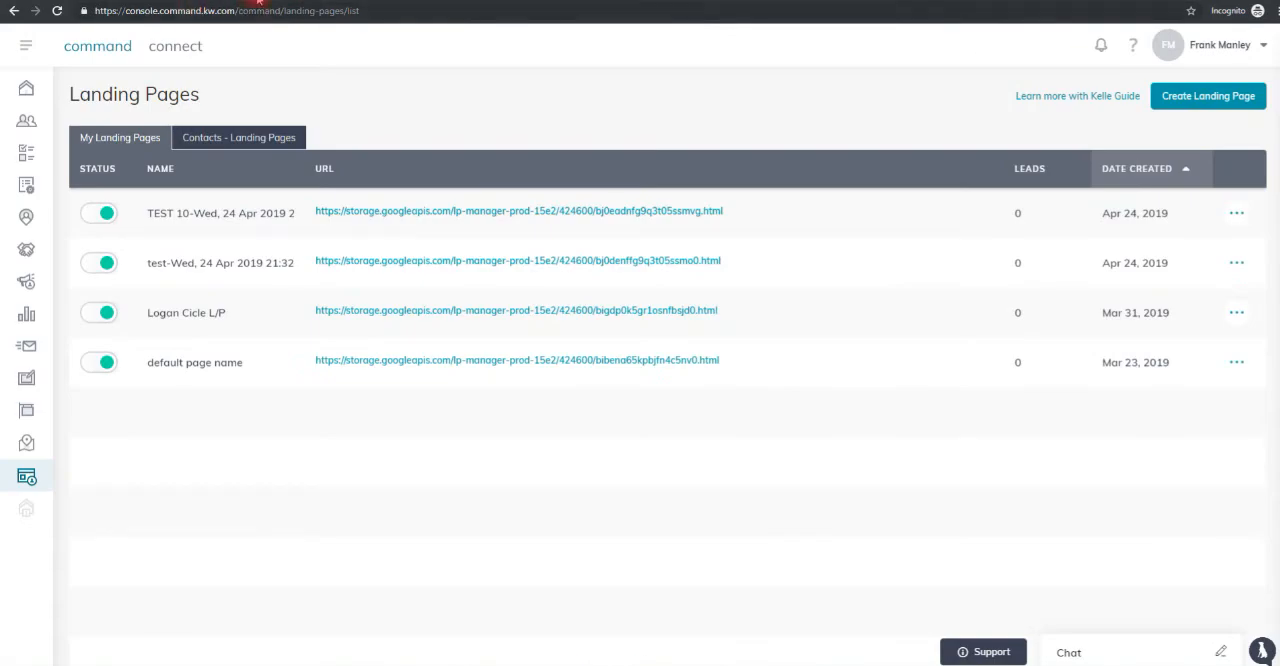
pyautogui.click(30, 87)
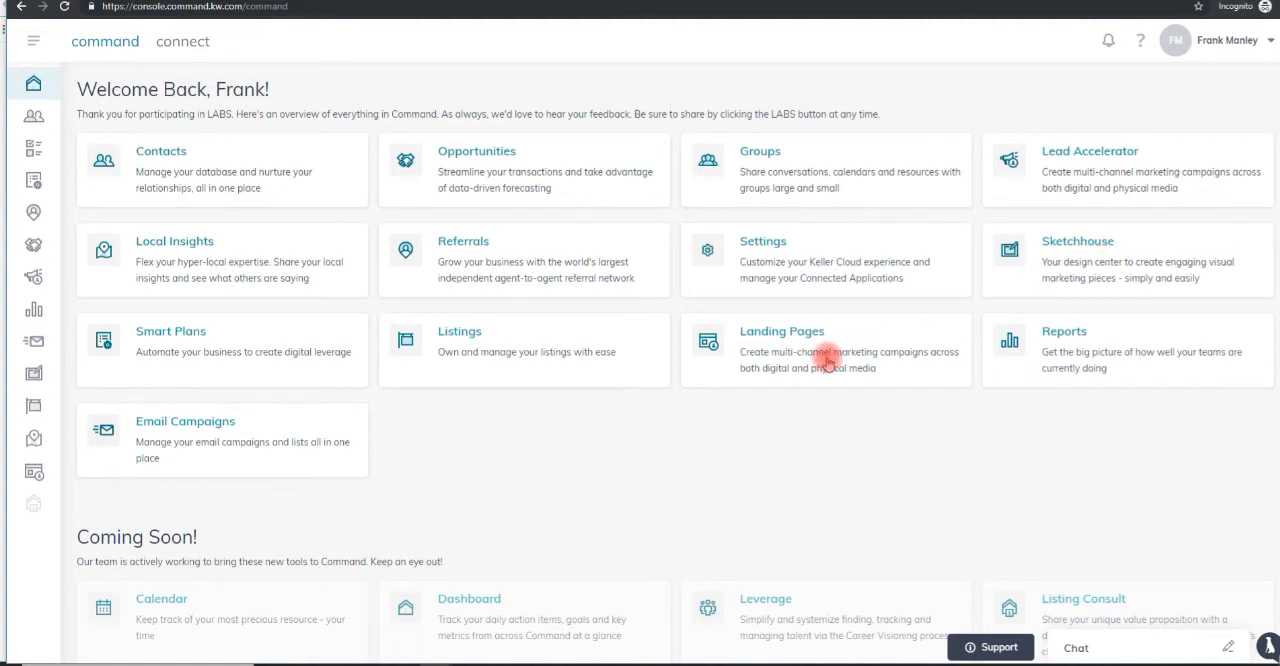
pyautogui.click(785, 340)
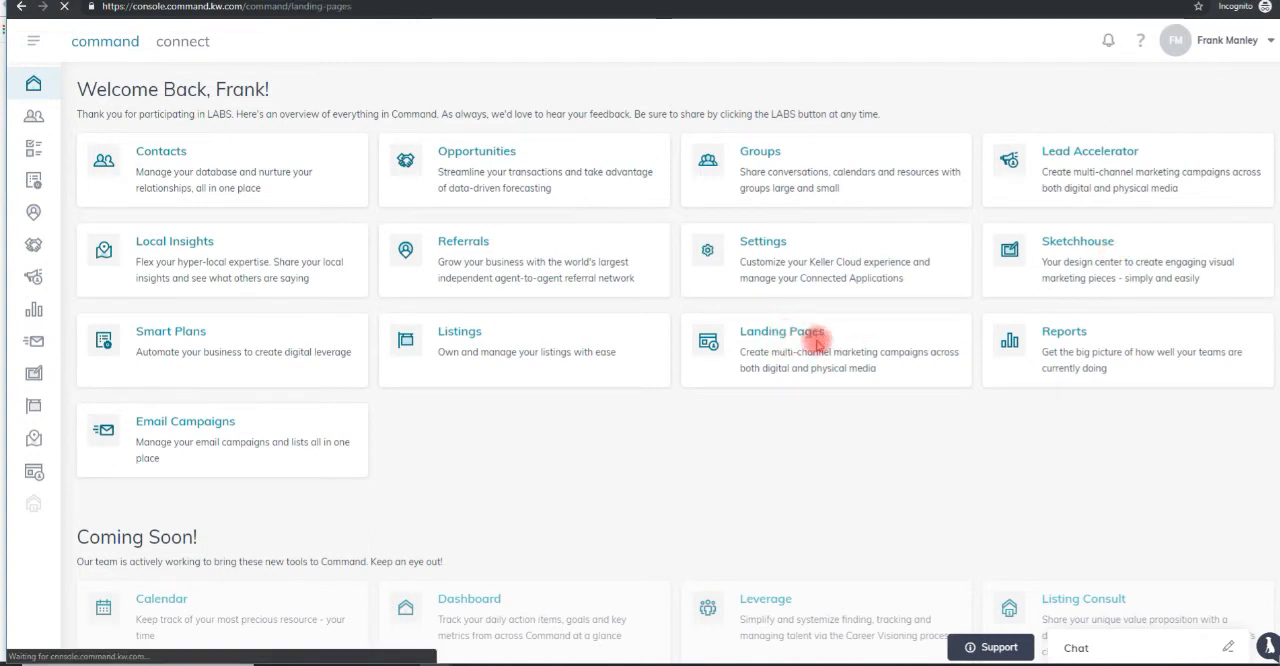